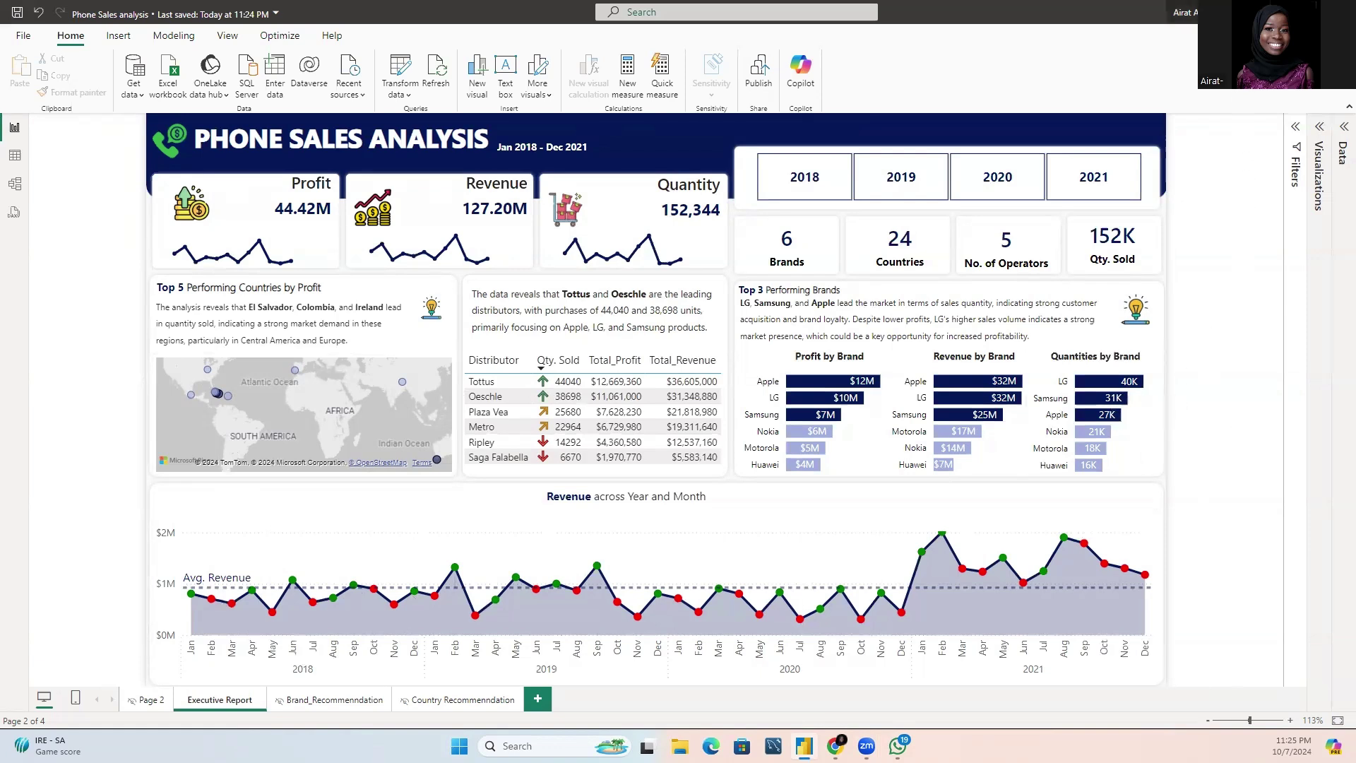
# Step: Save the report changes and publish it to the Challange workspace
pyautogui.click(766, 86)
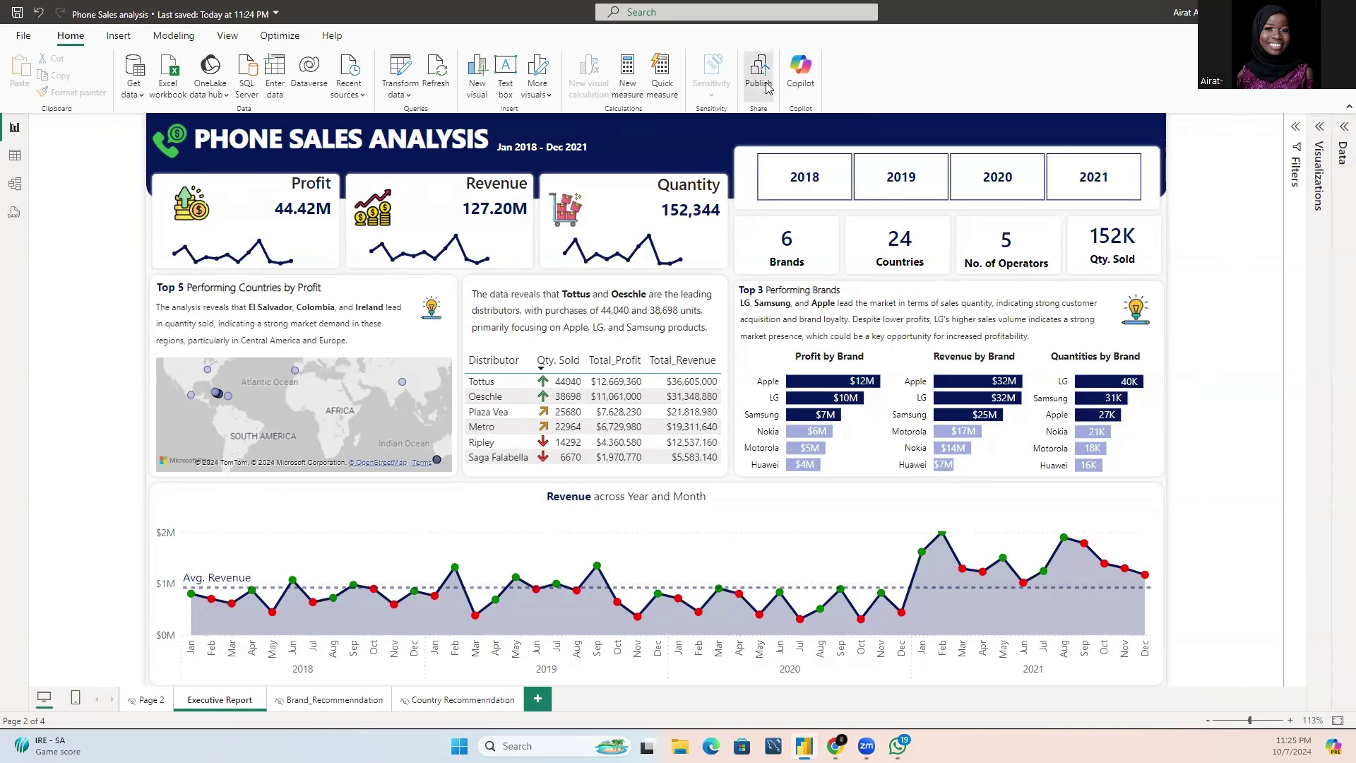
pyautogui.click(745, 398)
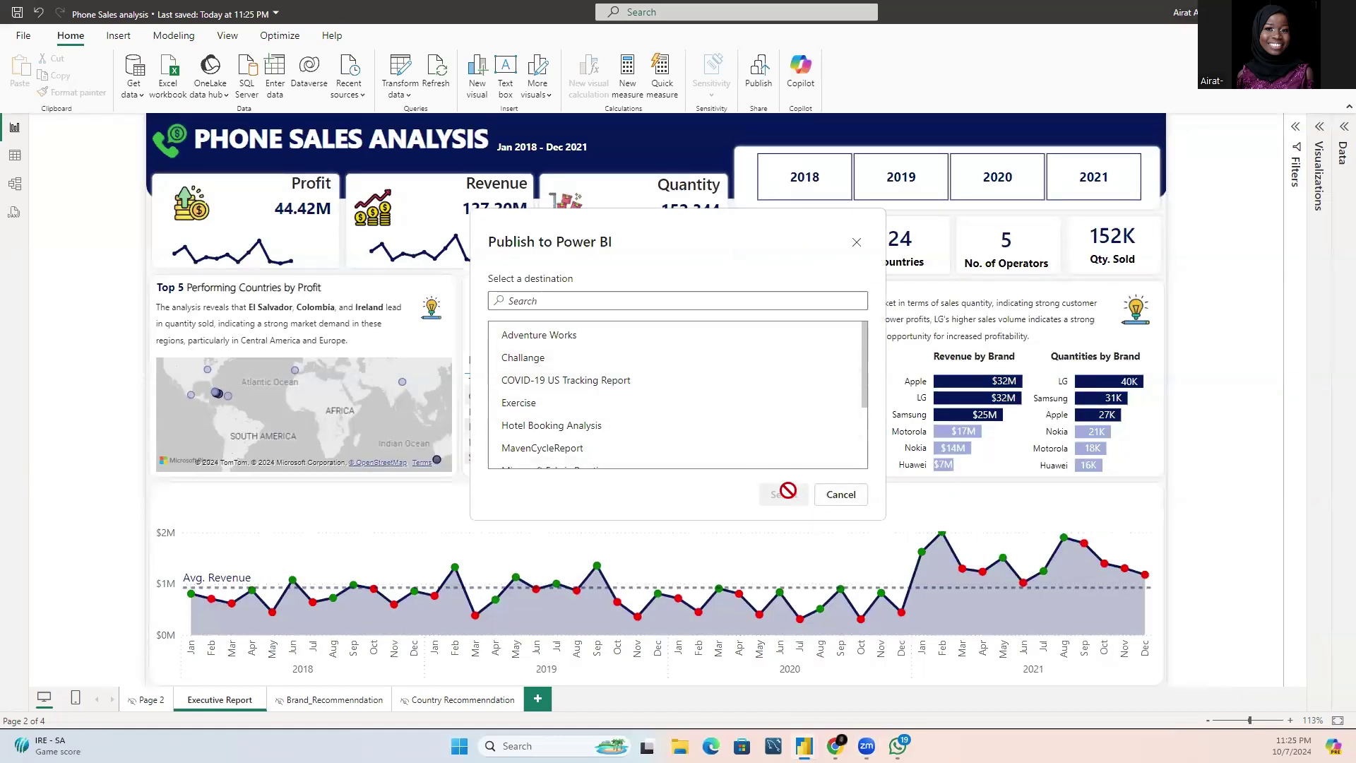
pyautogui.click(668, 359)
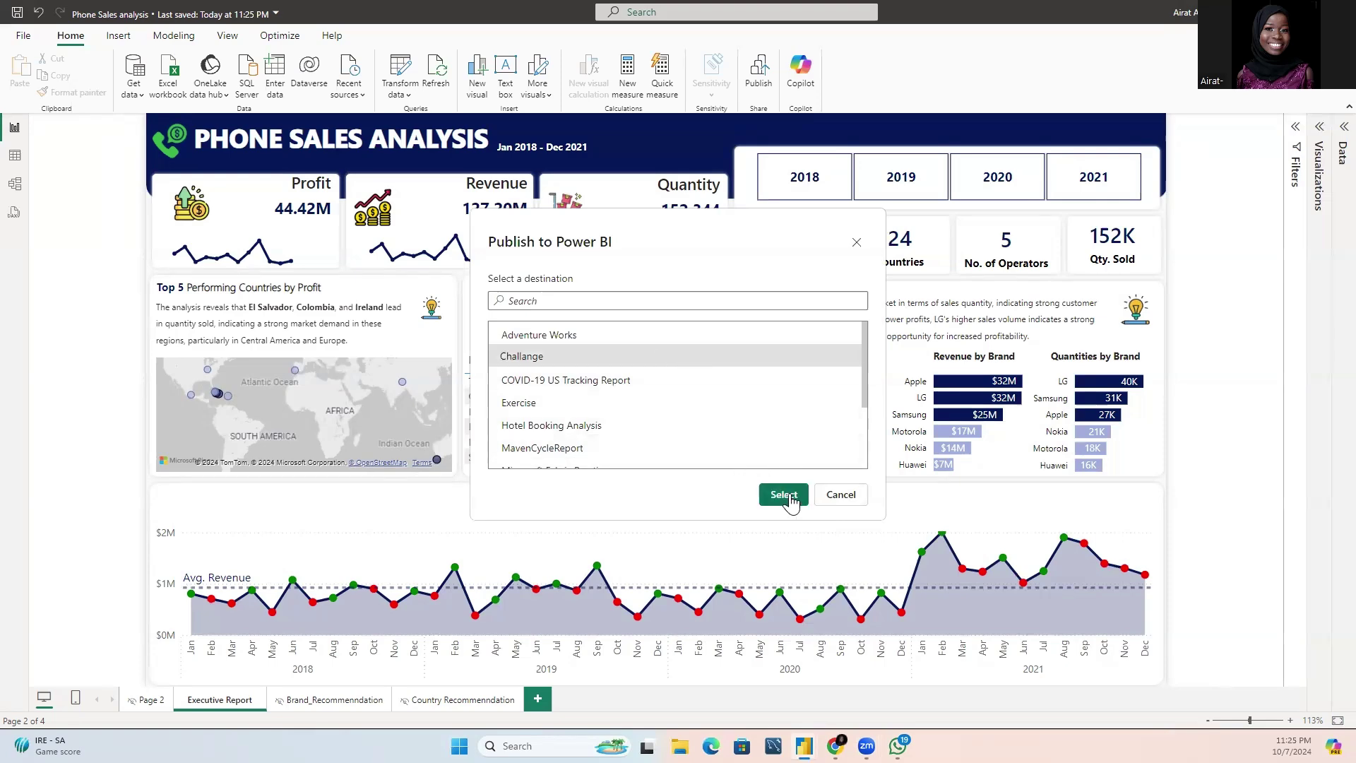
pyautogui.click(864, 504)
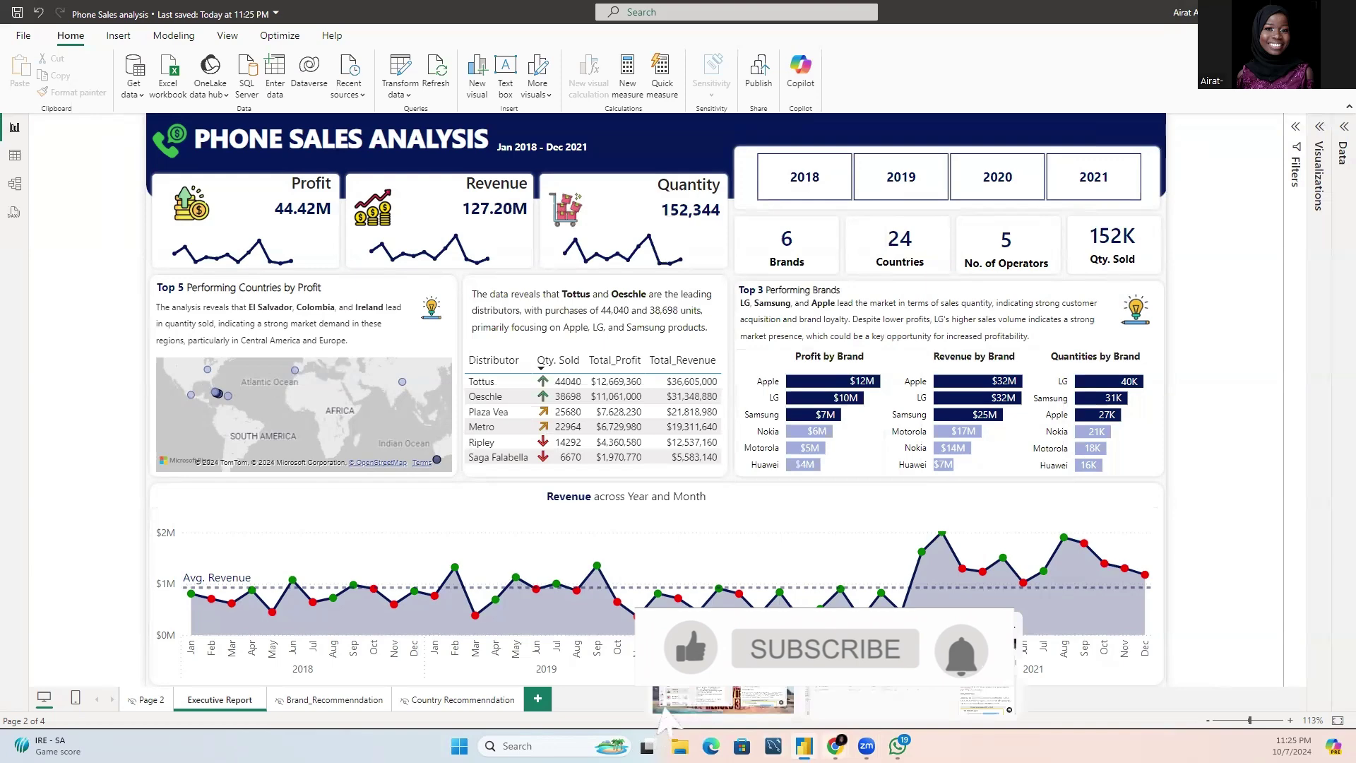
# Step: Open the Phone Sales analysis report in Challange and start Publish to web (public)
pyautogui.click(874, 708)
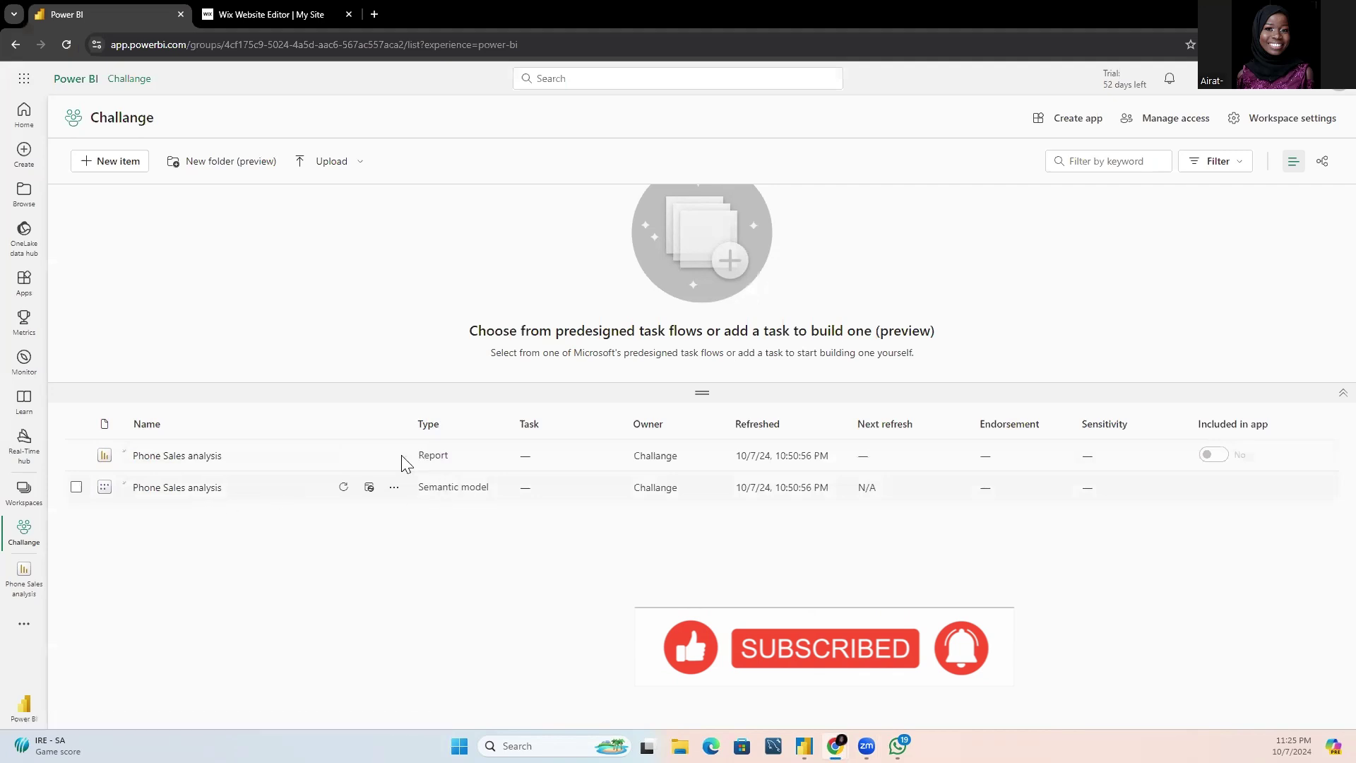
pyautogui.click(198, 459)
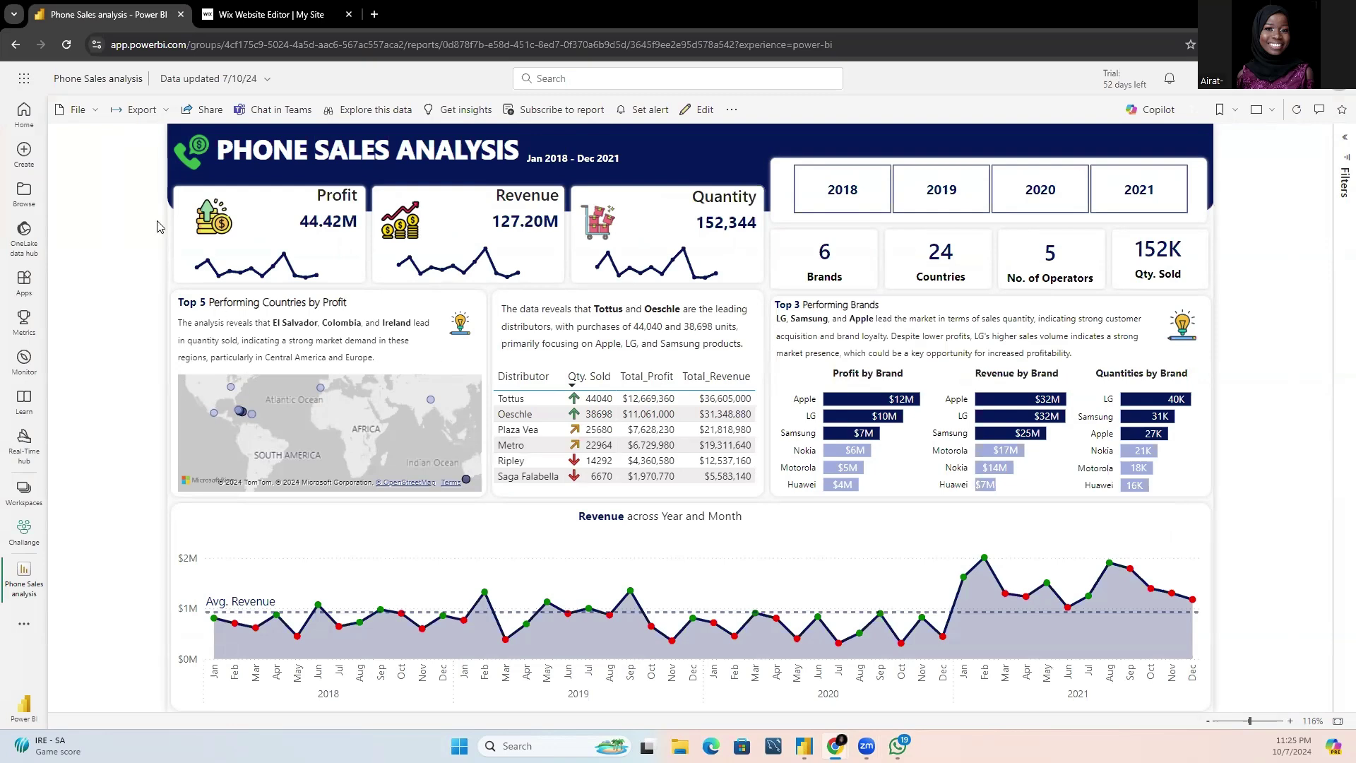
pyautogui.click(83, 109)
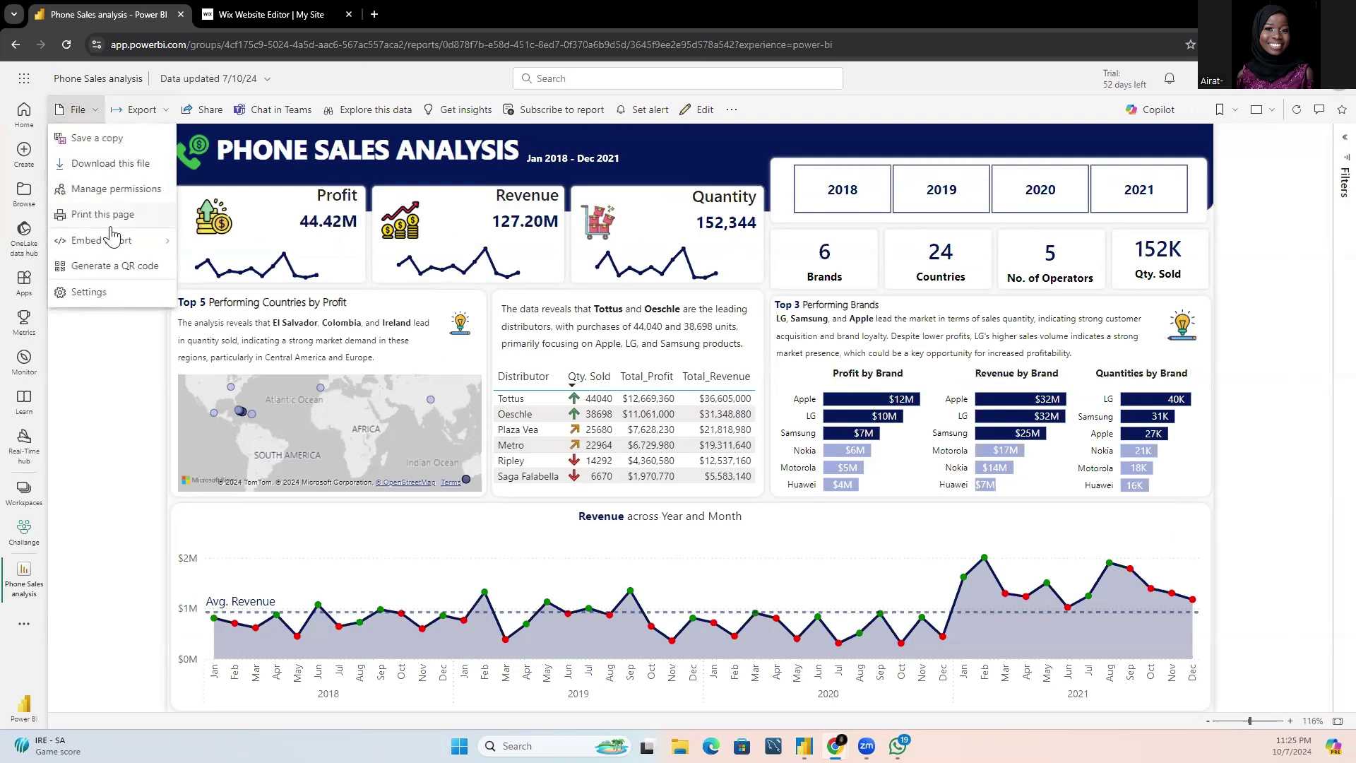
pyautogui.moveTo(112, 245)
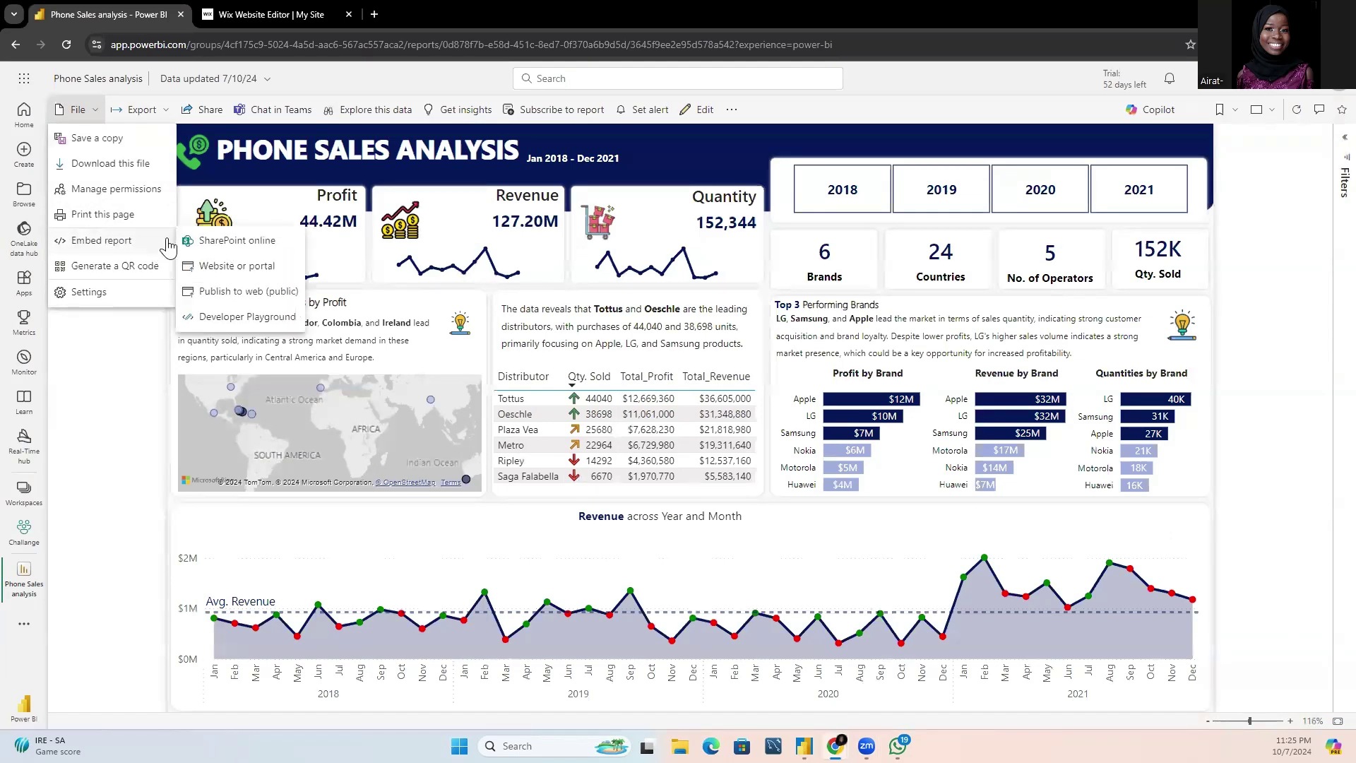
pyautogui.moveTo(159, 243)
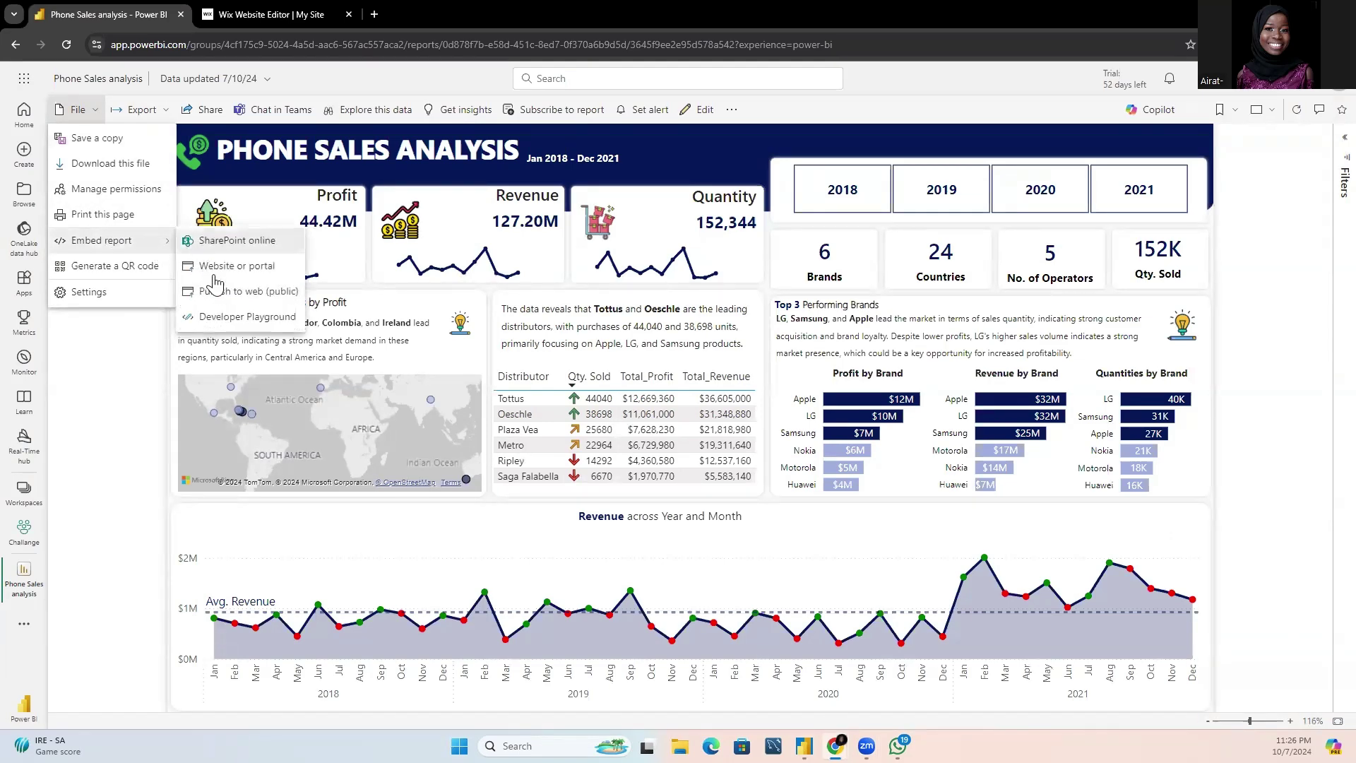
pyautogui.click(225, 302)
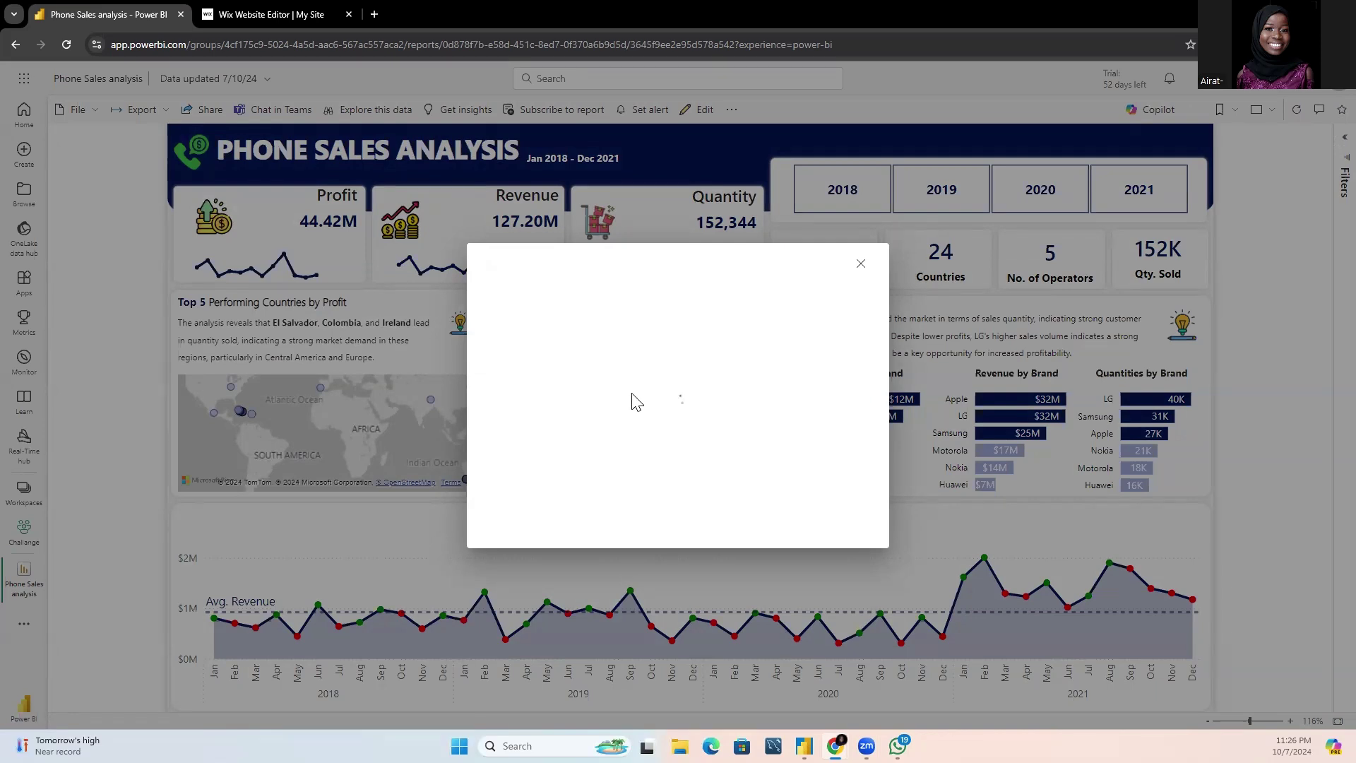
# Step: Create the public embed code and set its size to 1,024 x 1,060 px
pyautogui.press('Return')
pyautogui.click(774, 522)
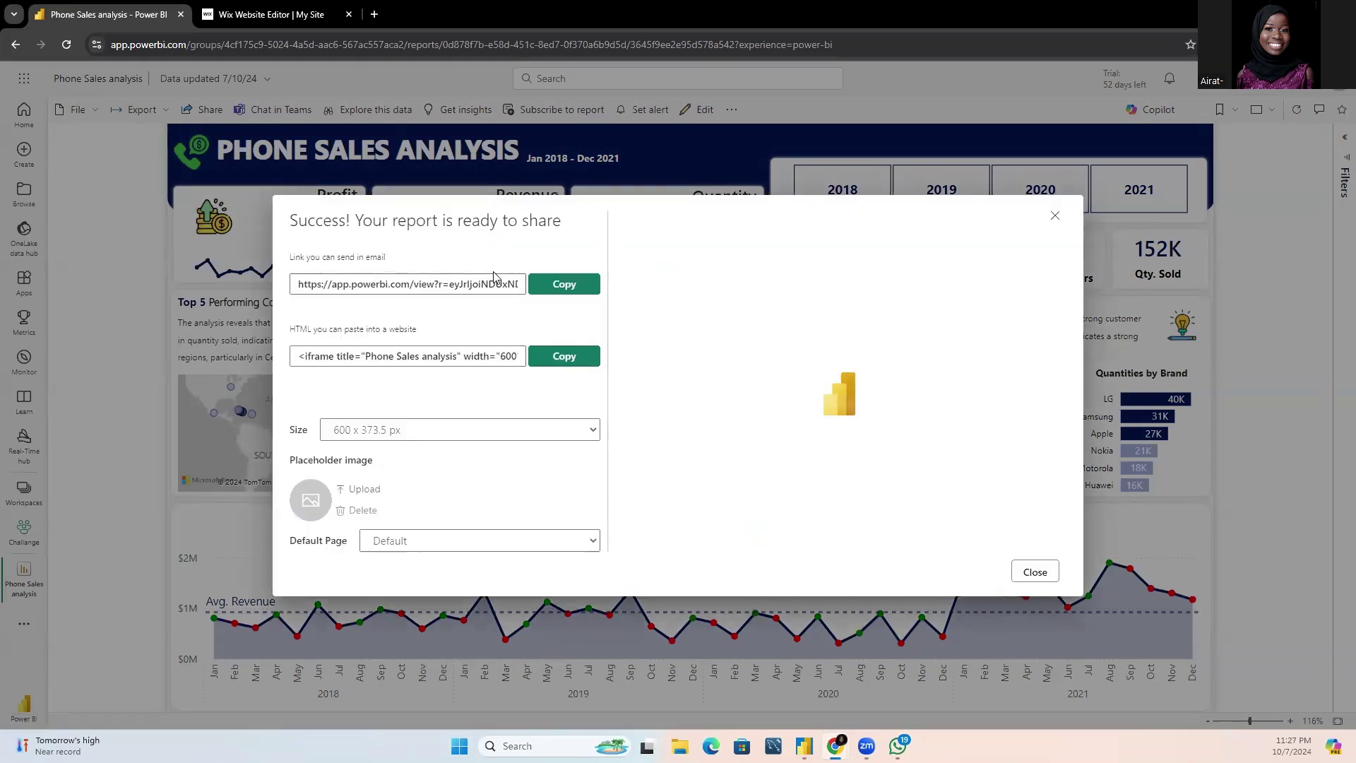
pyautogui.click(573, 434)
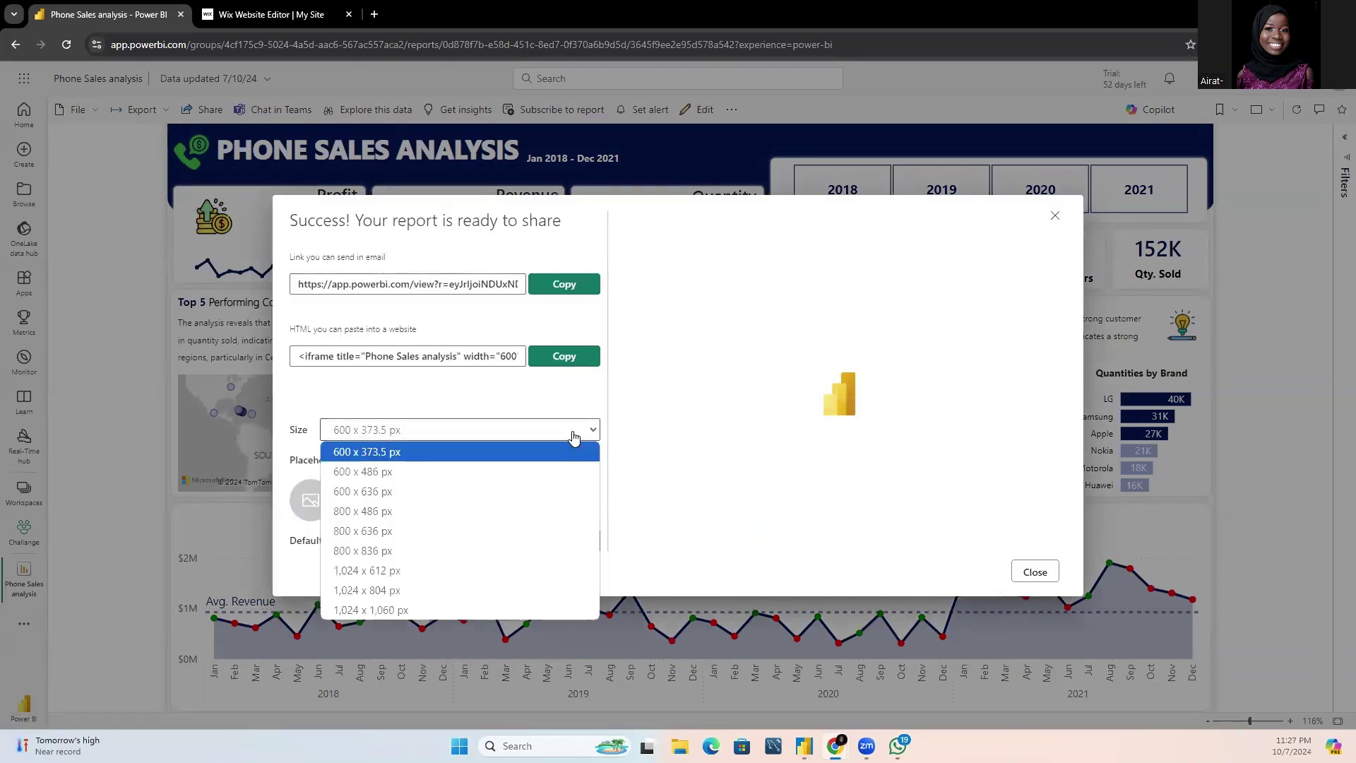
pyautogui.click(485, 606)
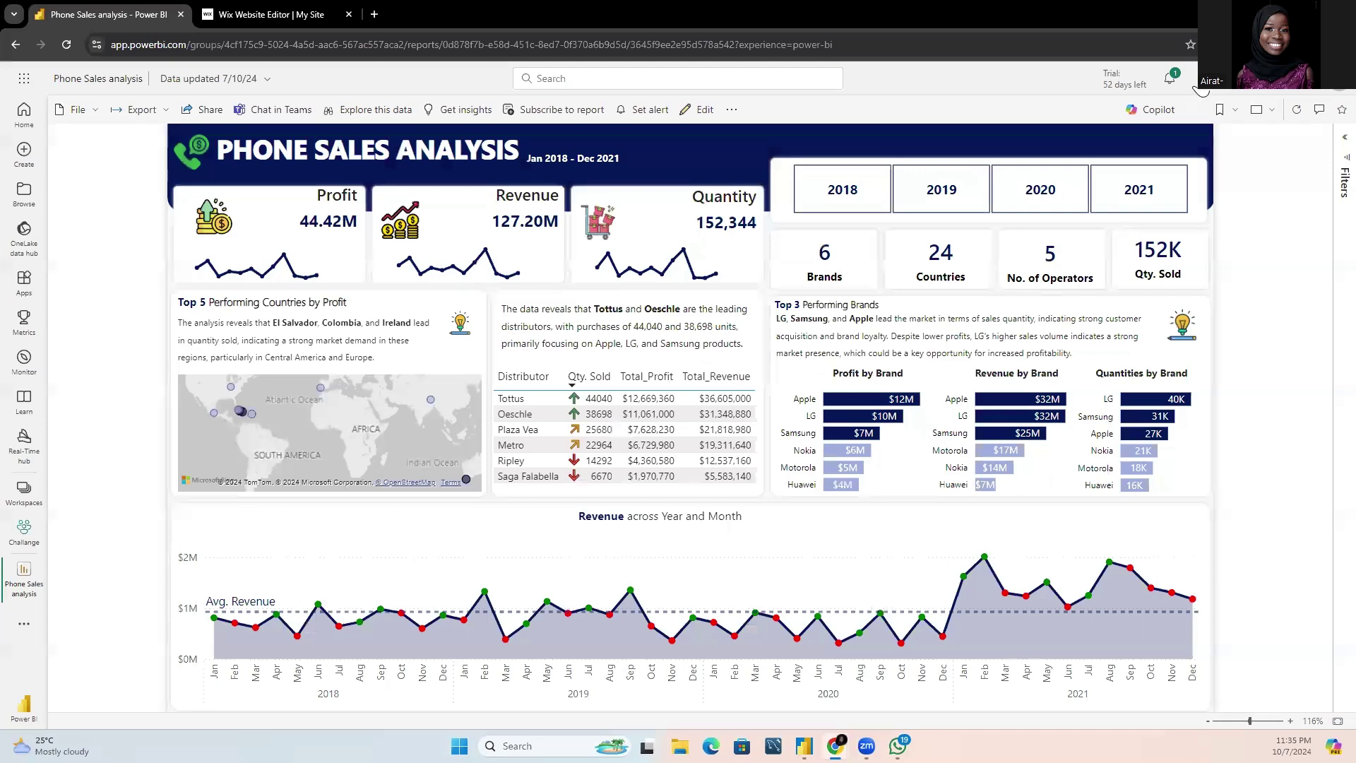
# Step: In Admin portal tenant settings, enable 'Allow users to create new embed codes' under Publish to web and apply
pyautogui.click(1200, 84)
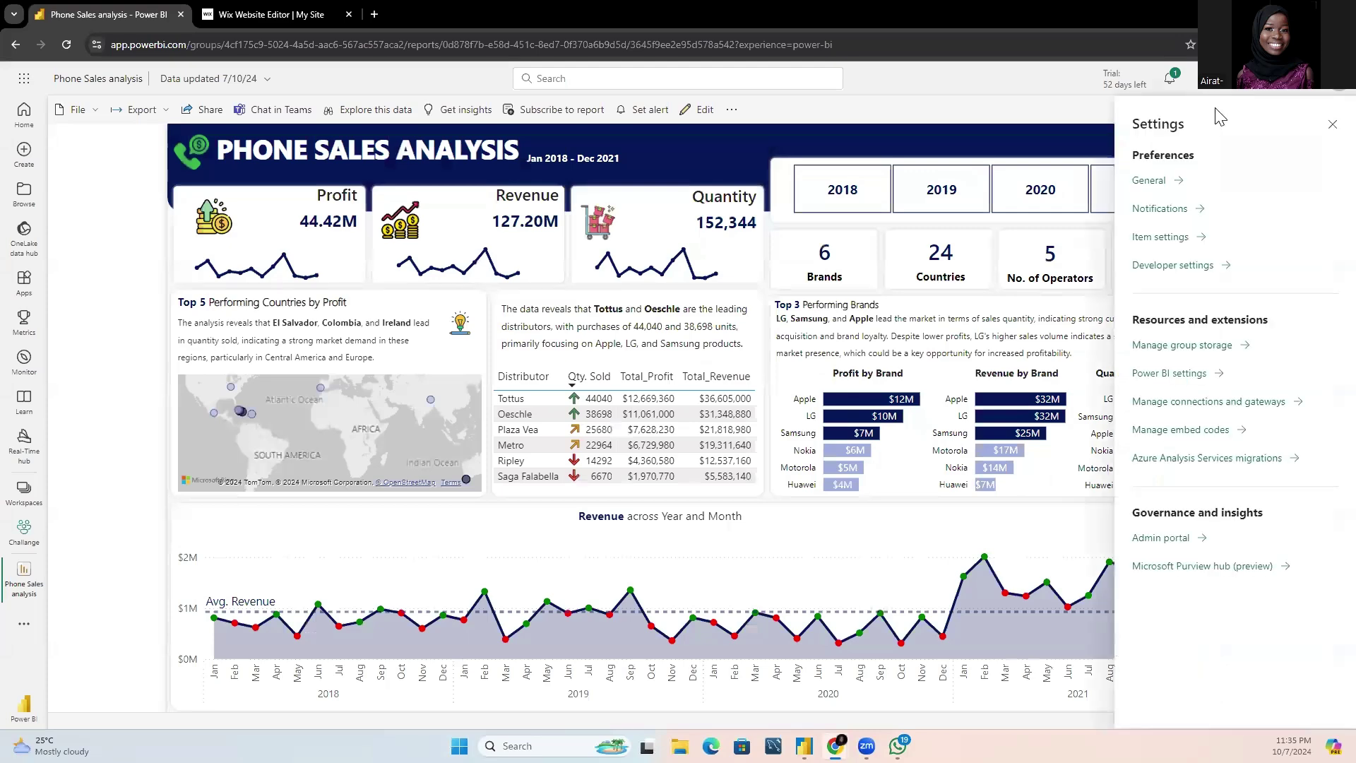
pyautogui.click(1161, 538)
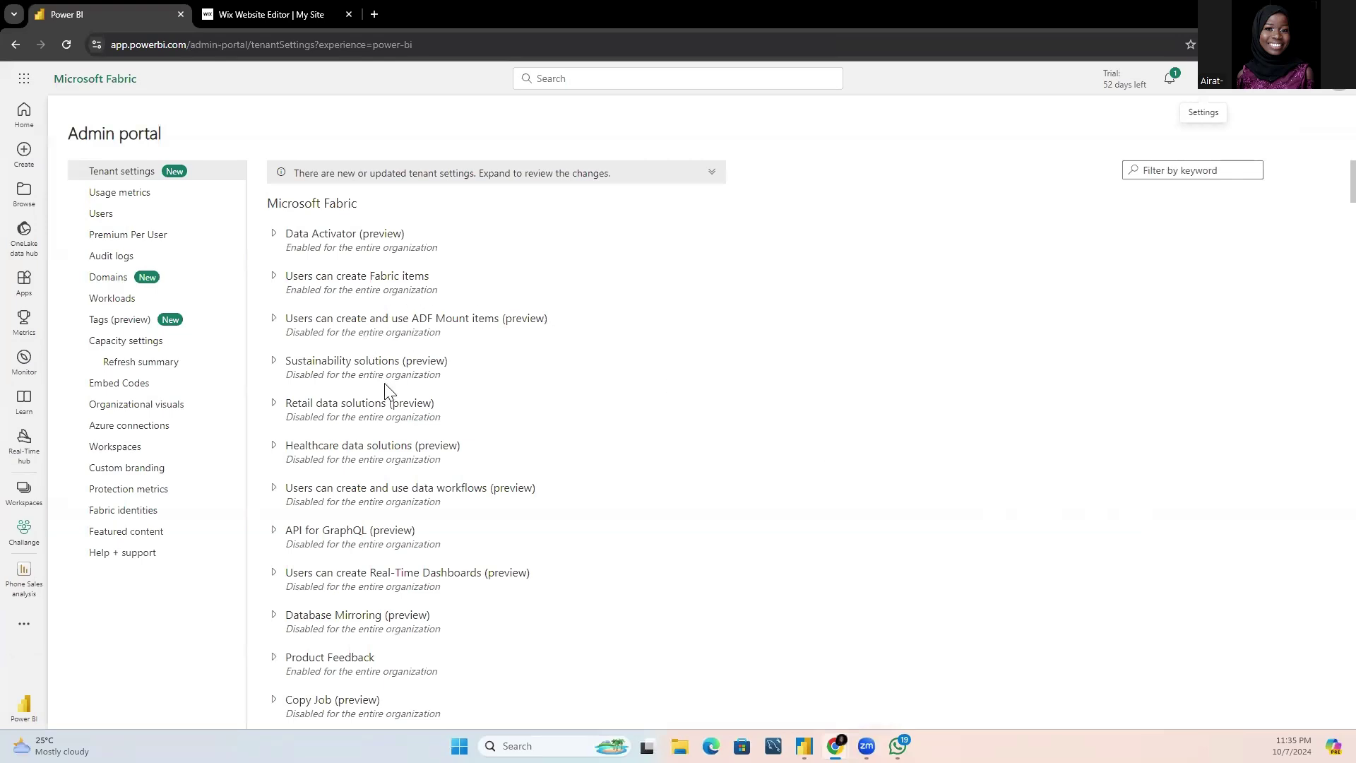
pyautogui.scroll(-15, 385, 383)
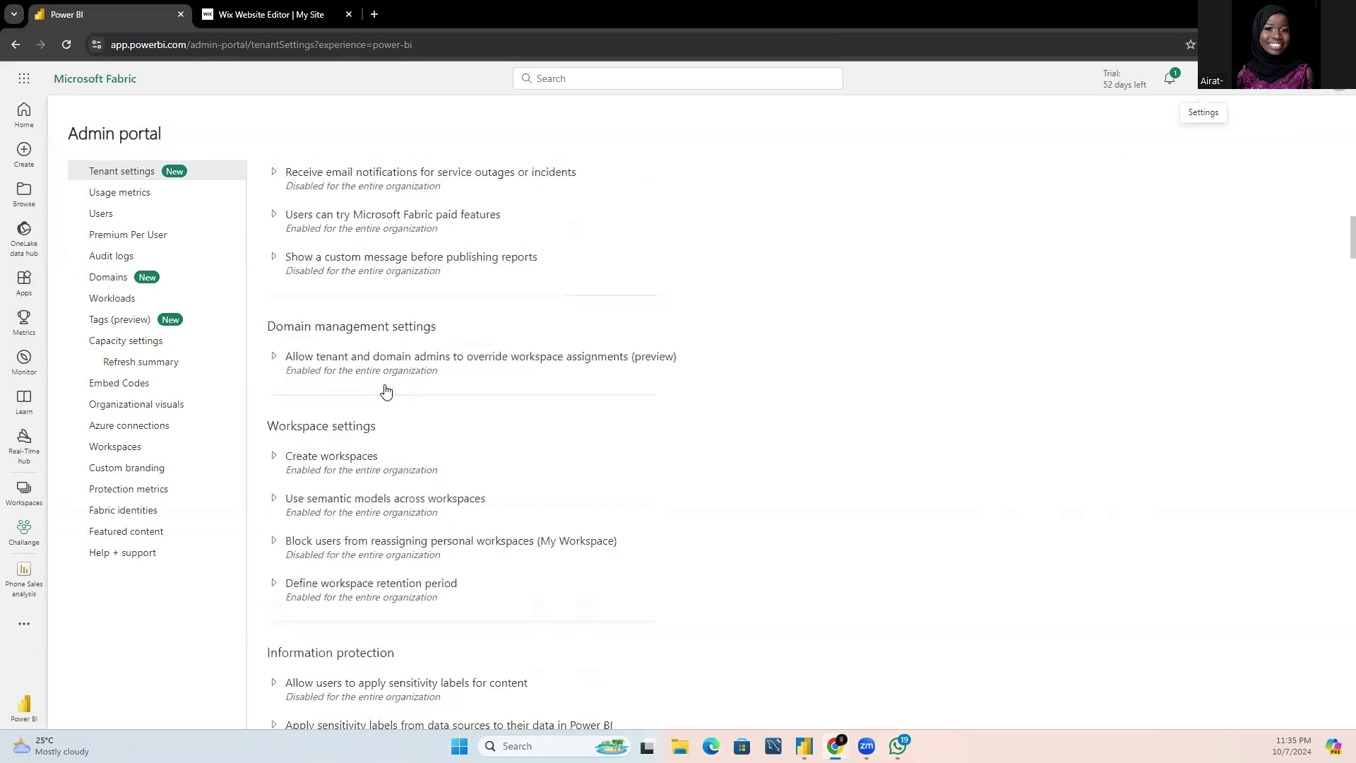
pyautogui.scroll(-8, 385, 391)
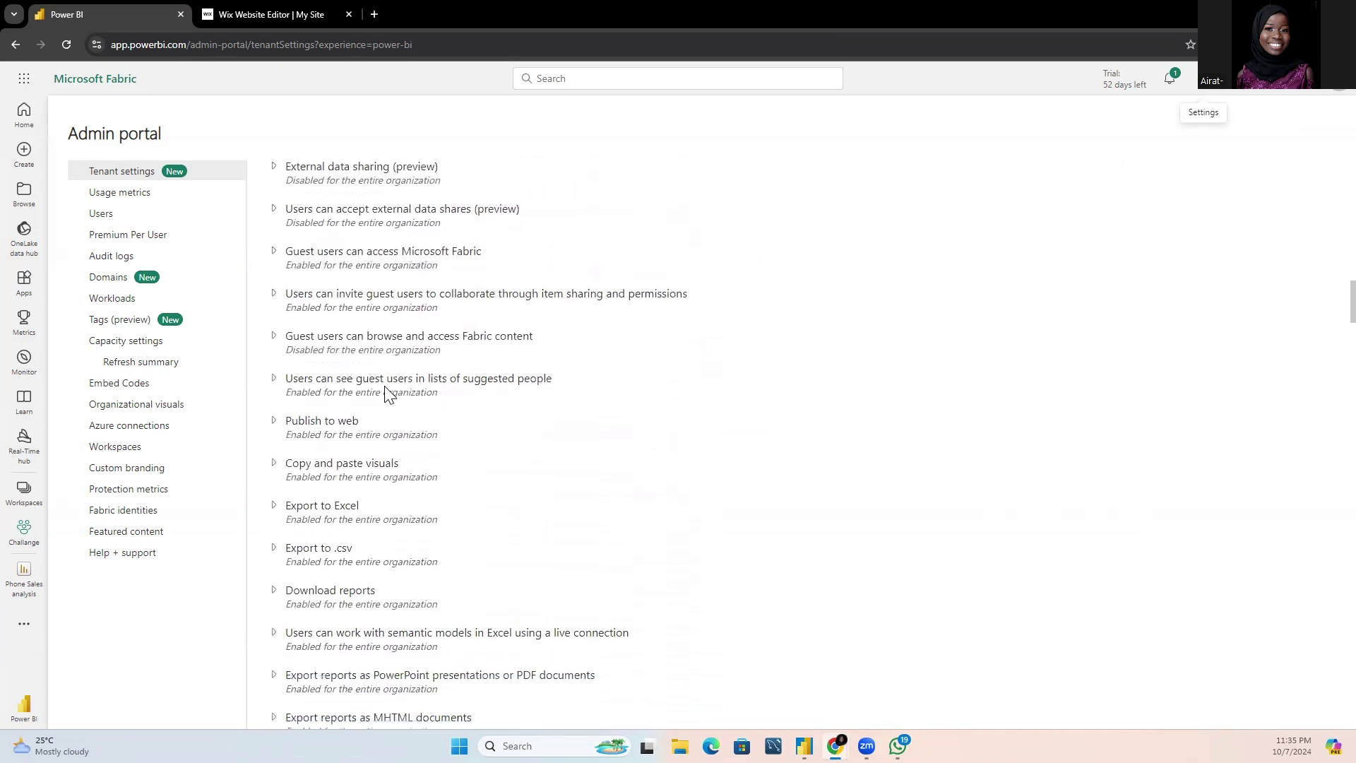
pyautogui.scroll(1, 386, 392)
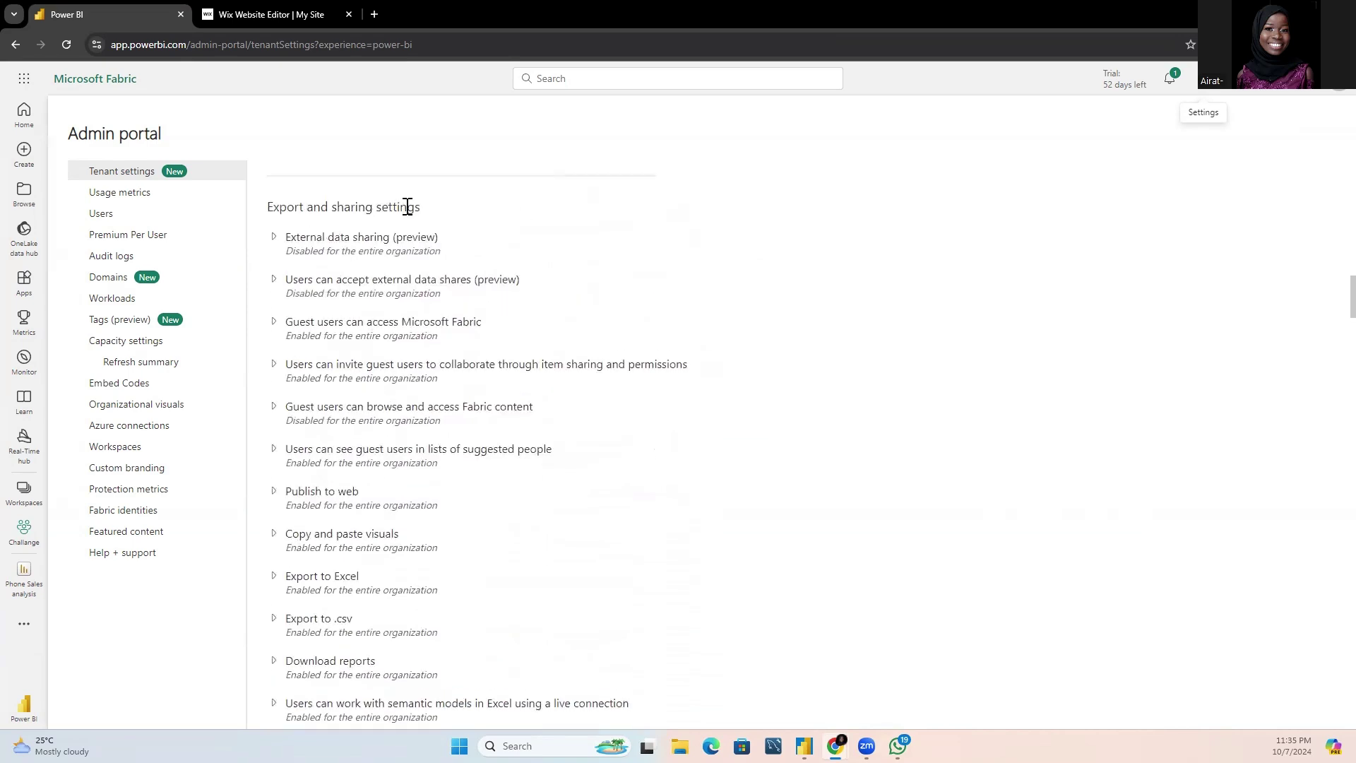
pyautogui.click(281, 496)
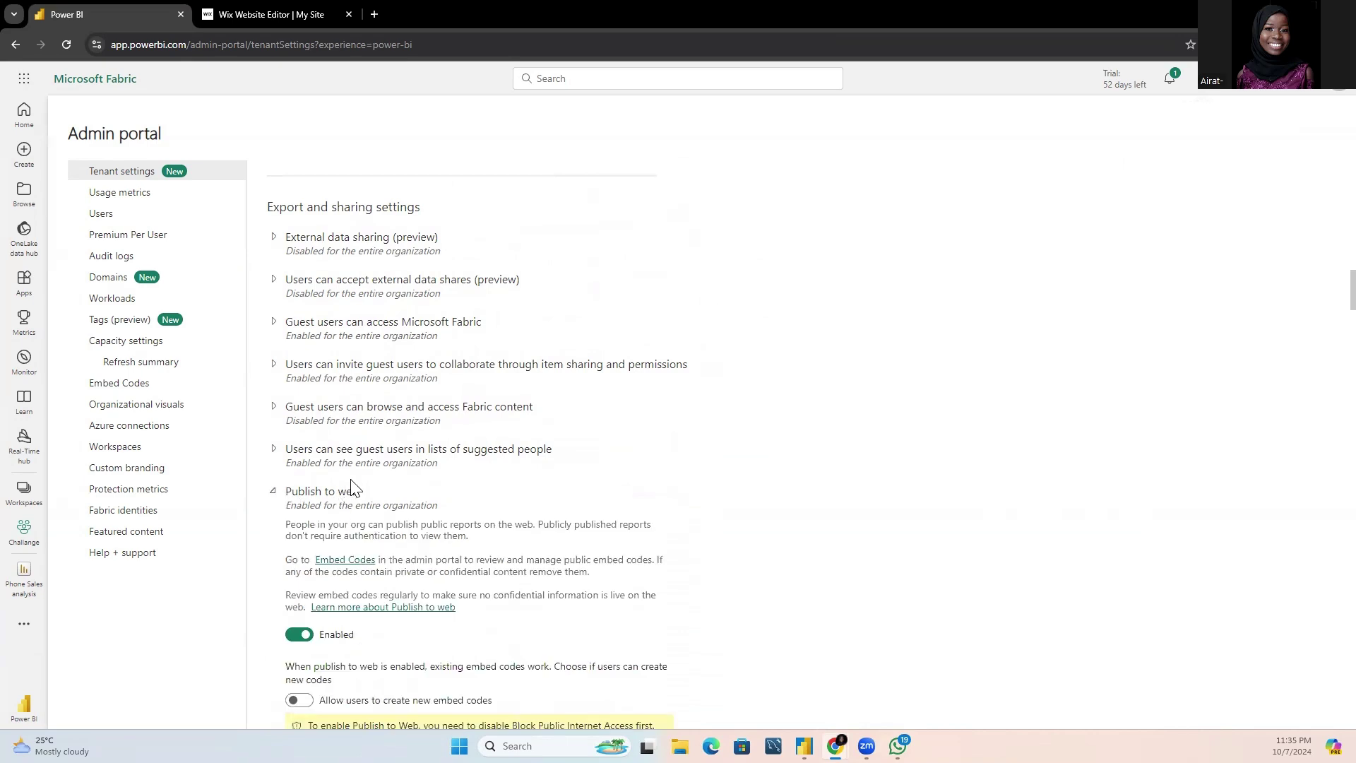
pyautogui.scroll(-3, 350, 490)
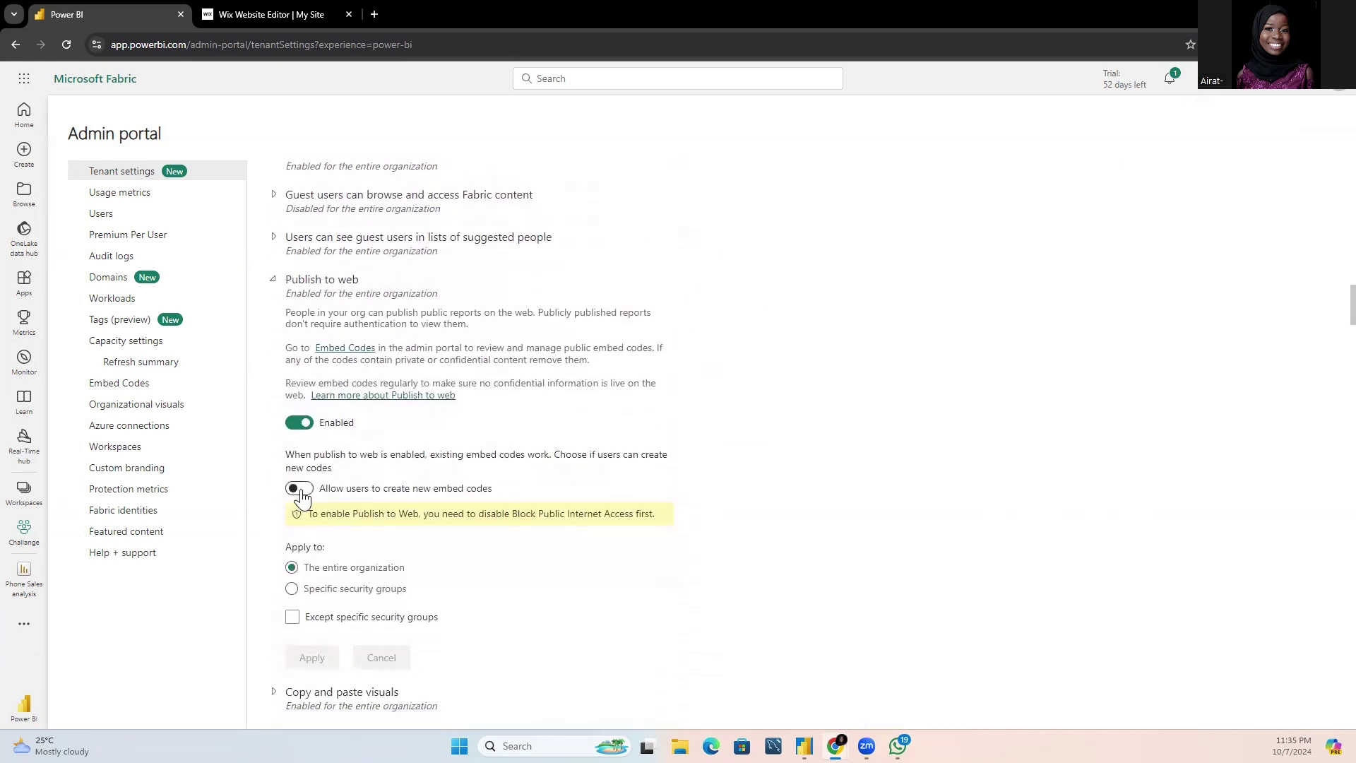
pyautogui.click(297, 490)
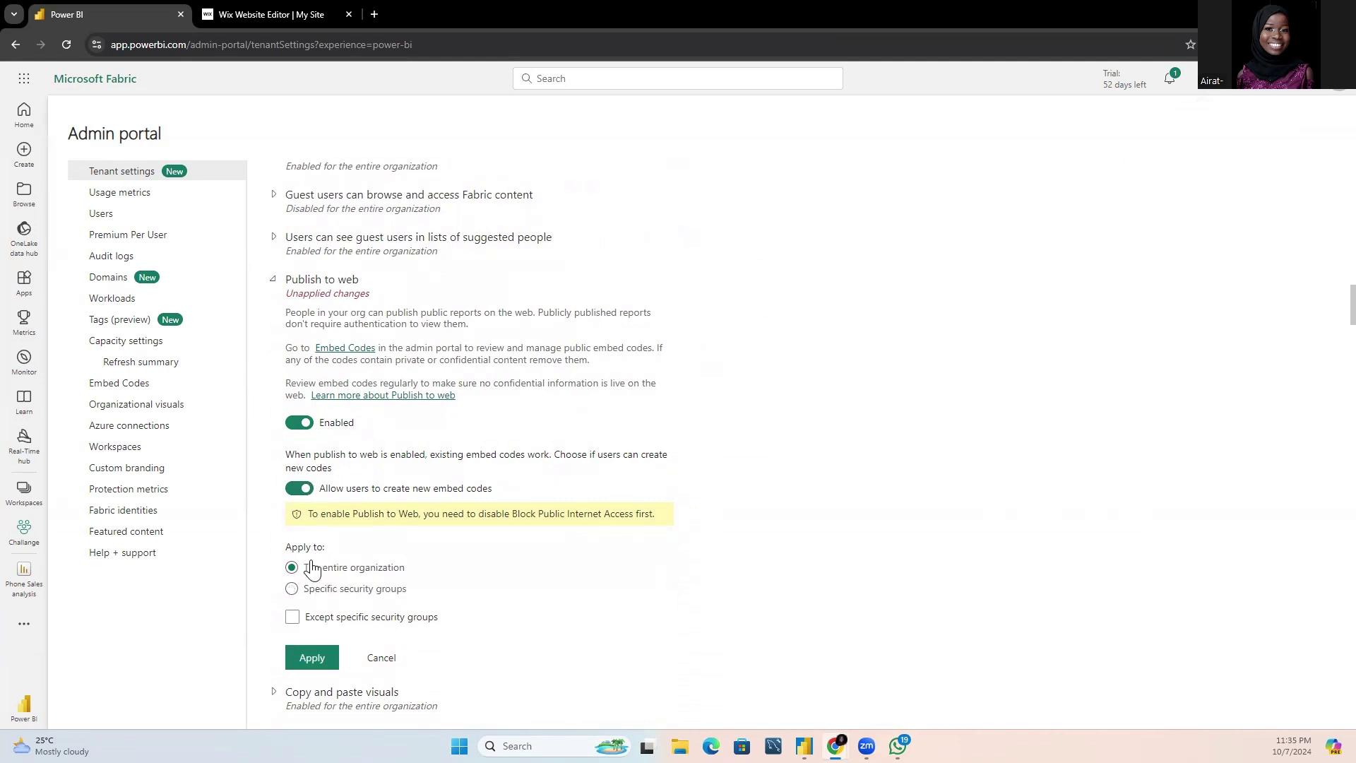
pyautogui.click(320, 660)
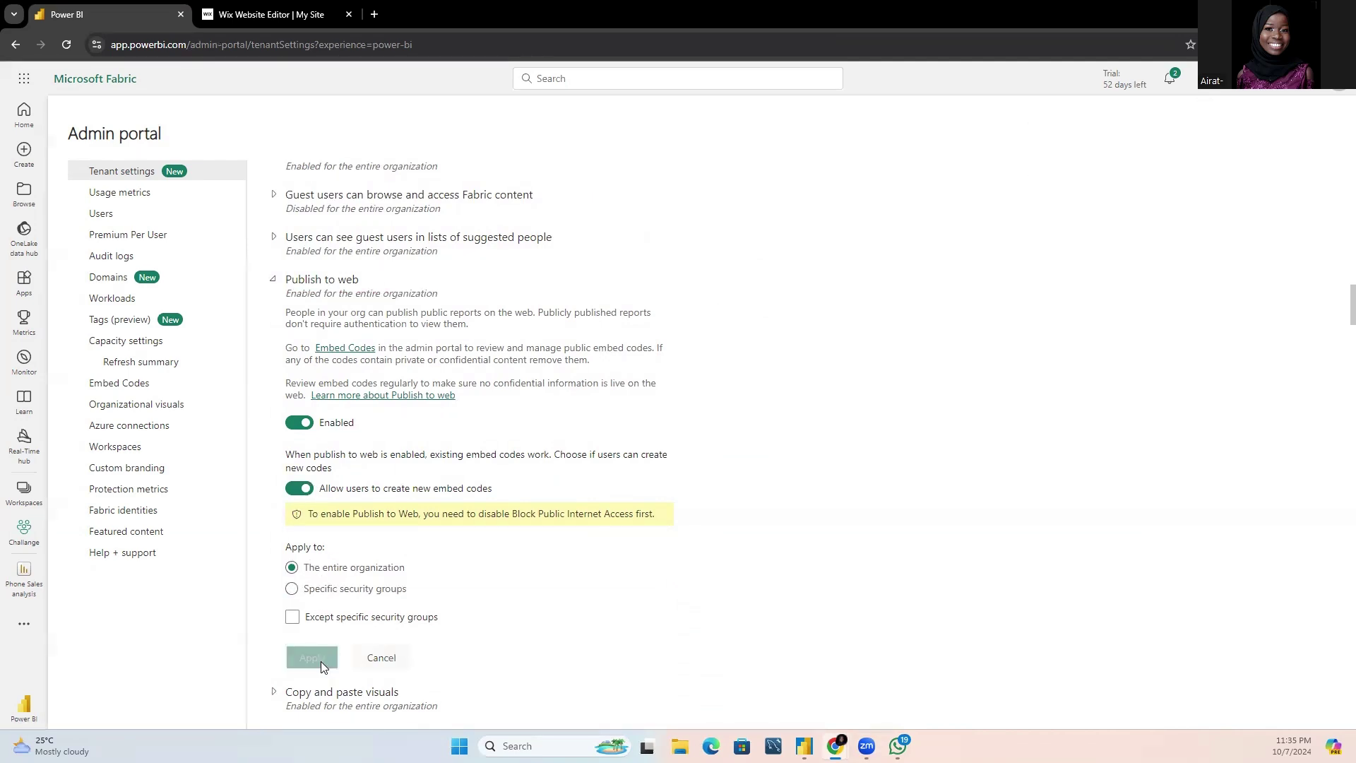
pyautogui.scroll(4, 475, 478)
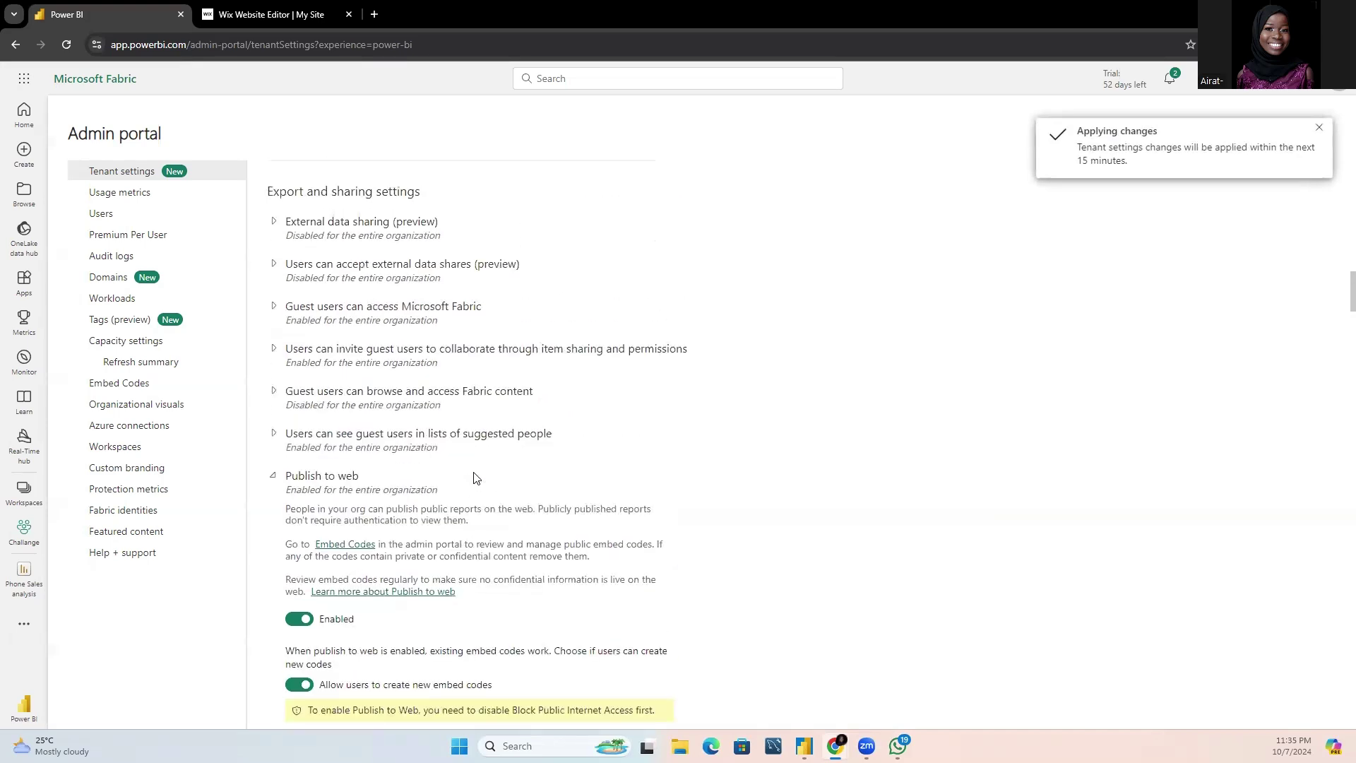
# Step: Reopen Publish to web for the report and copy the 'Link you can send in email' URL
pyautogui.click(23, 578)
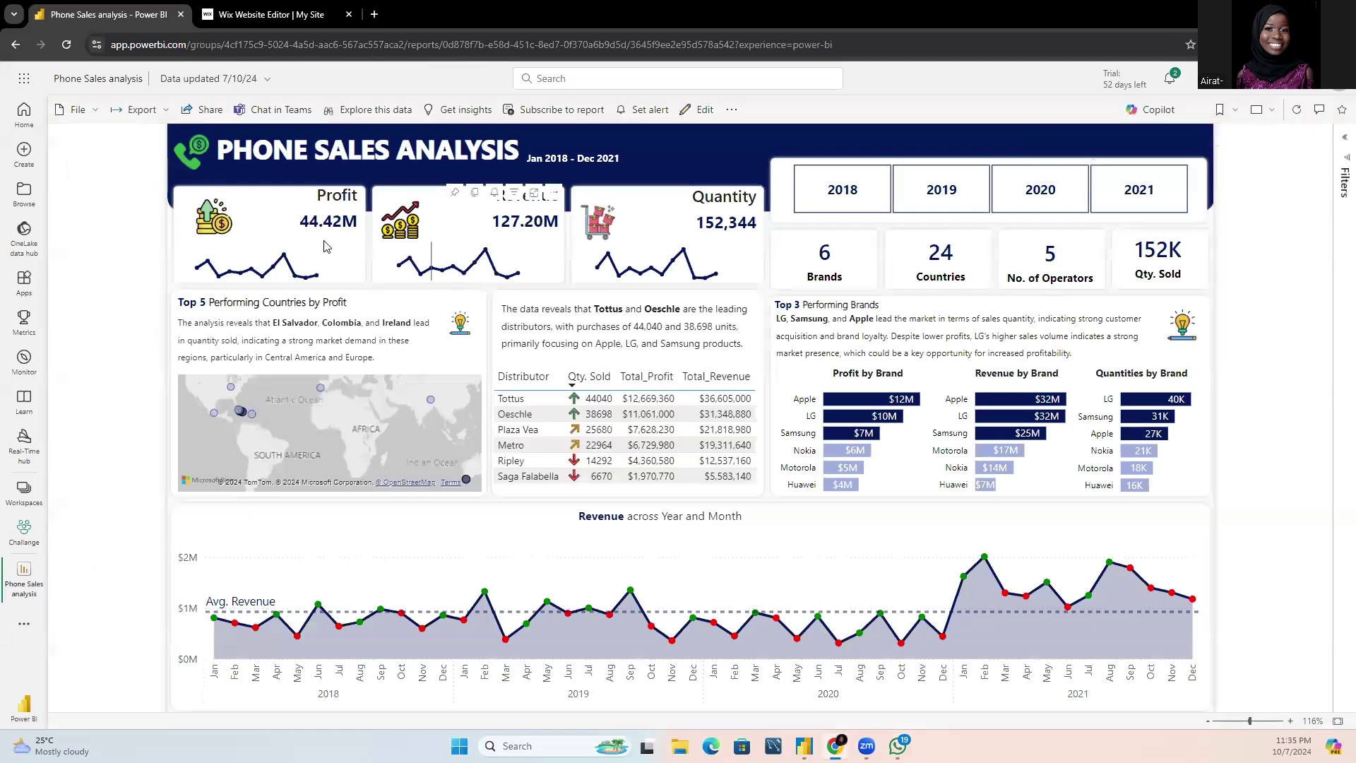
pyautogui.click(76, 109)
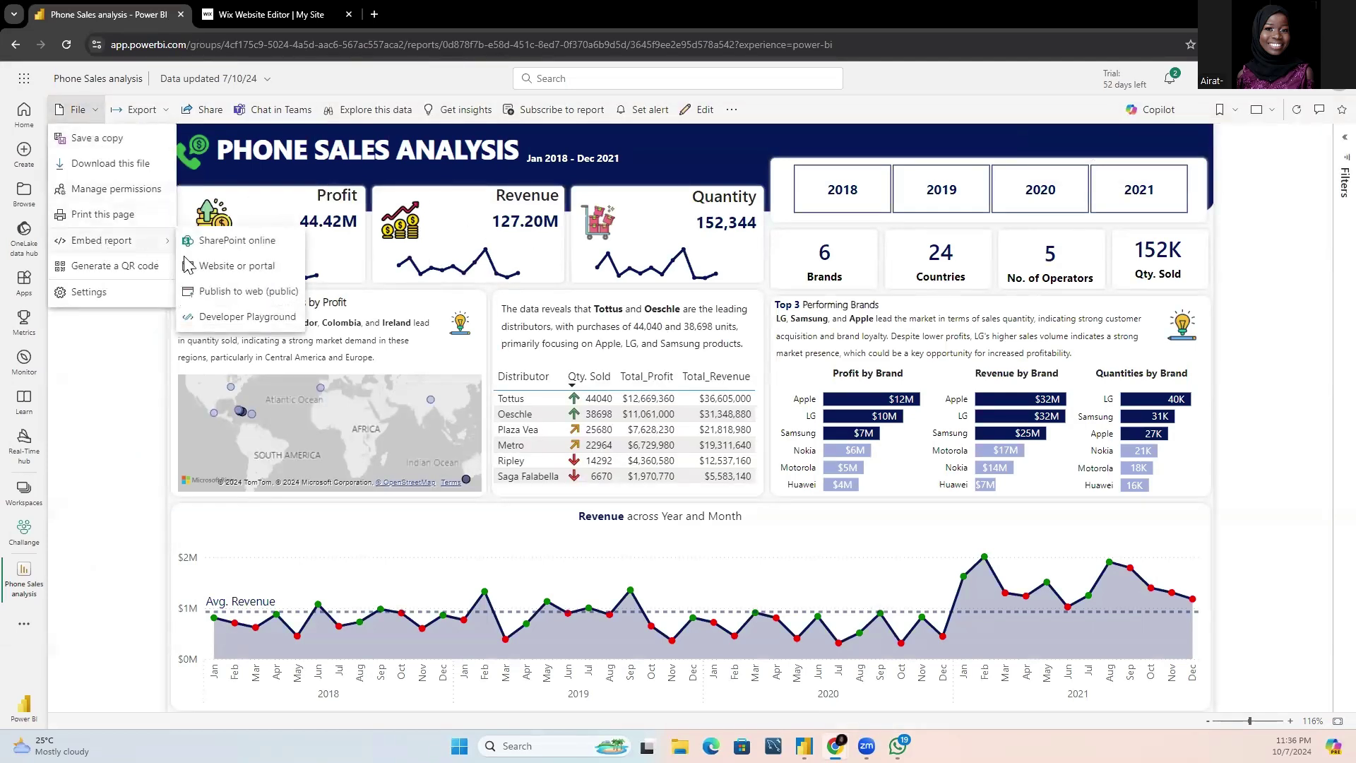
pyautogui.moveTo(127, 246)
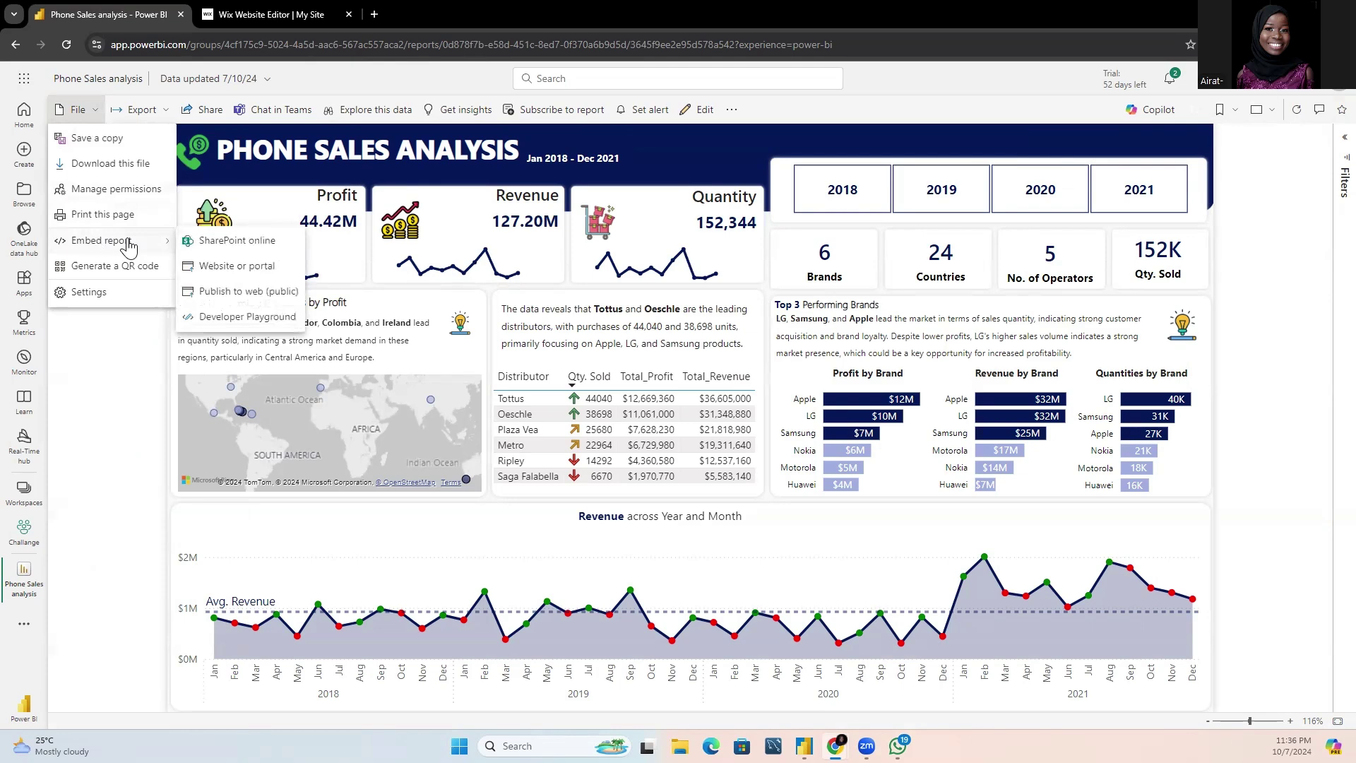
pyautogui.click(225, 302)
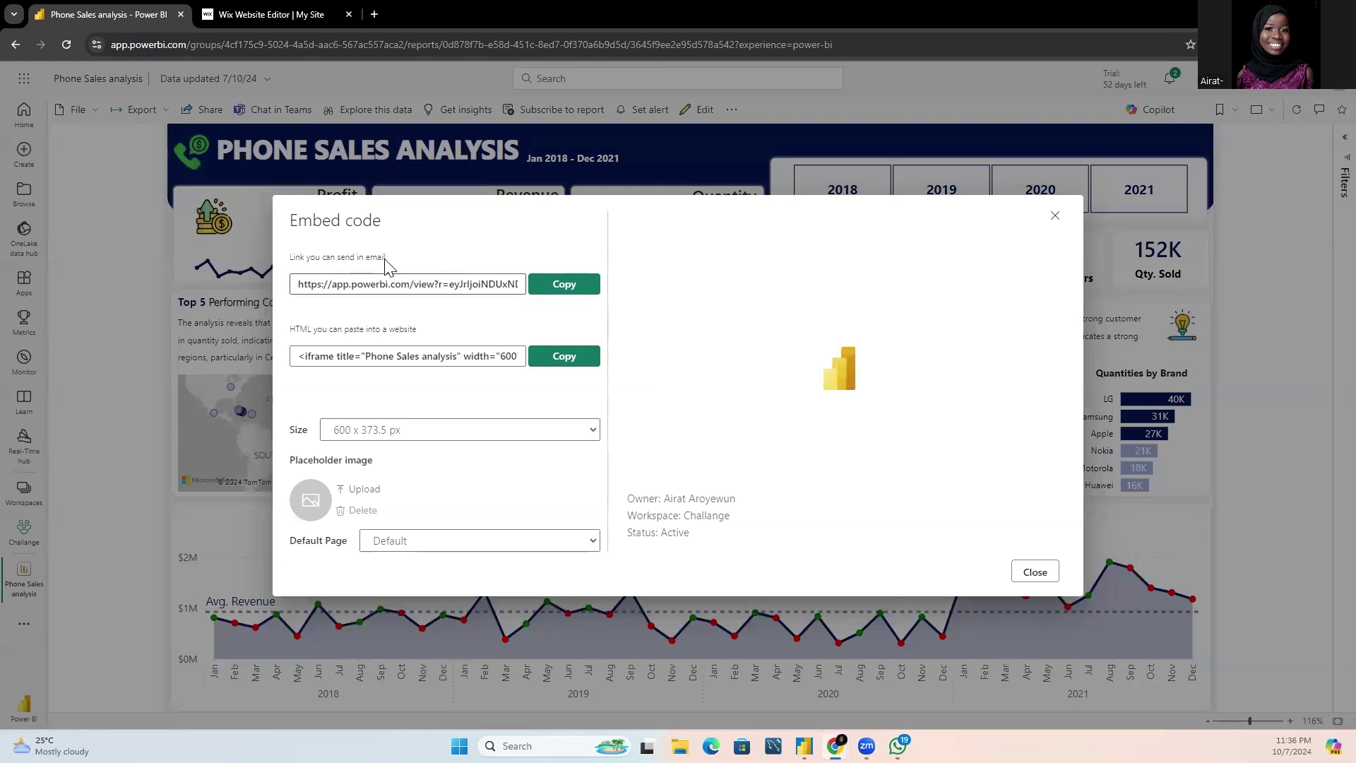
pyautogui.moveTo(387, 260); pyautogui.dragTo(344, 265)
pyautogui.click(369, 266)
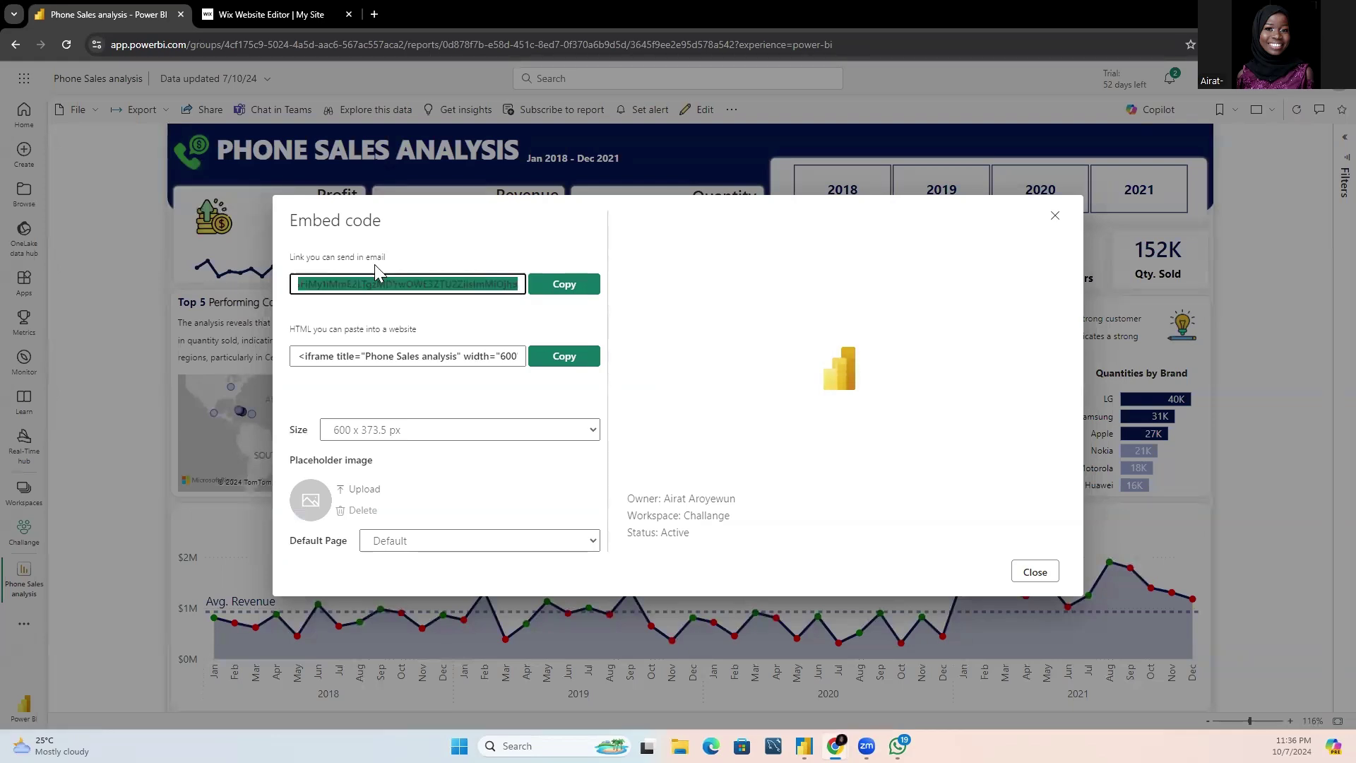
pyautogui.click(555, 291)
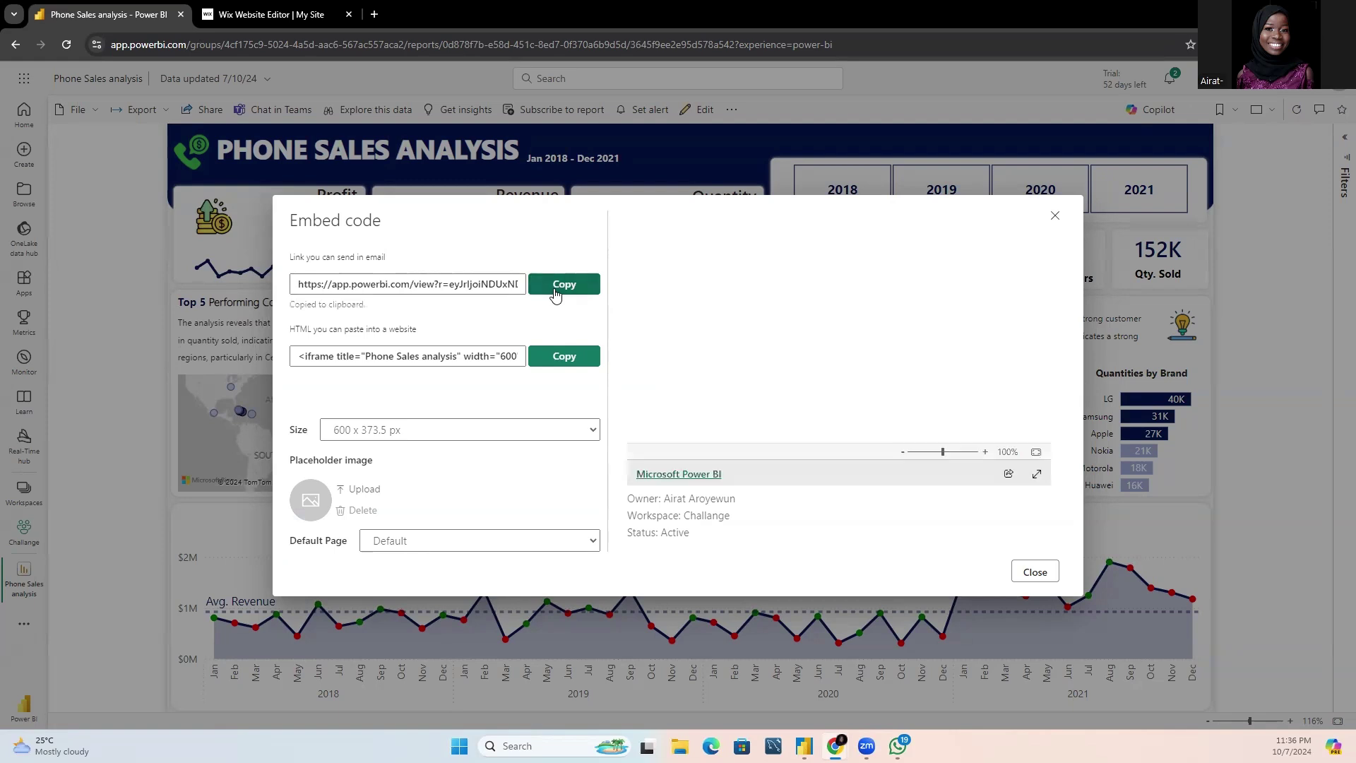
# Step: Paste the copied public report link into a new Chrome tab and load it
pyautogui.click(374, 15)
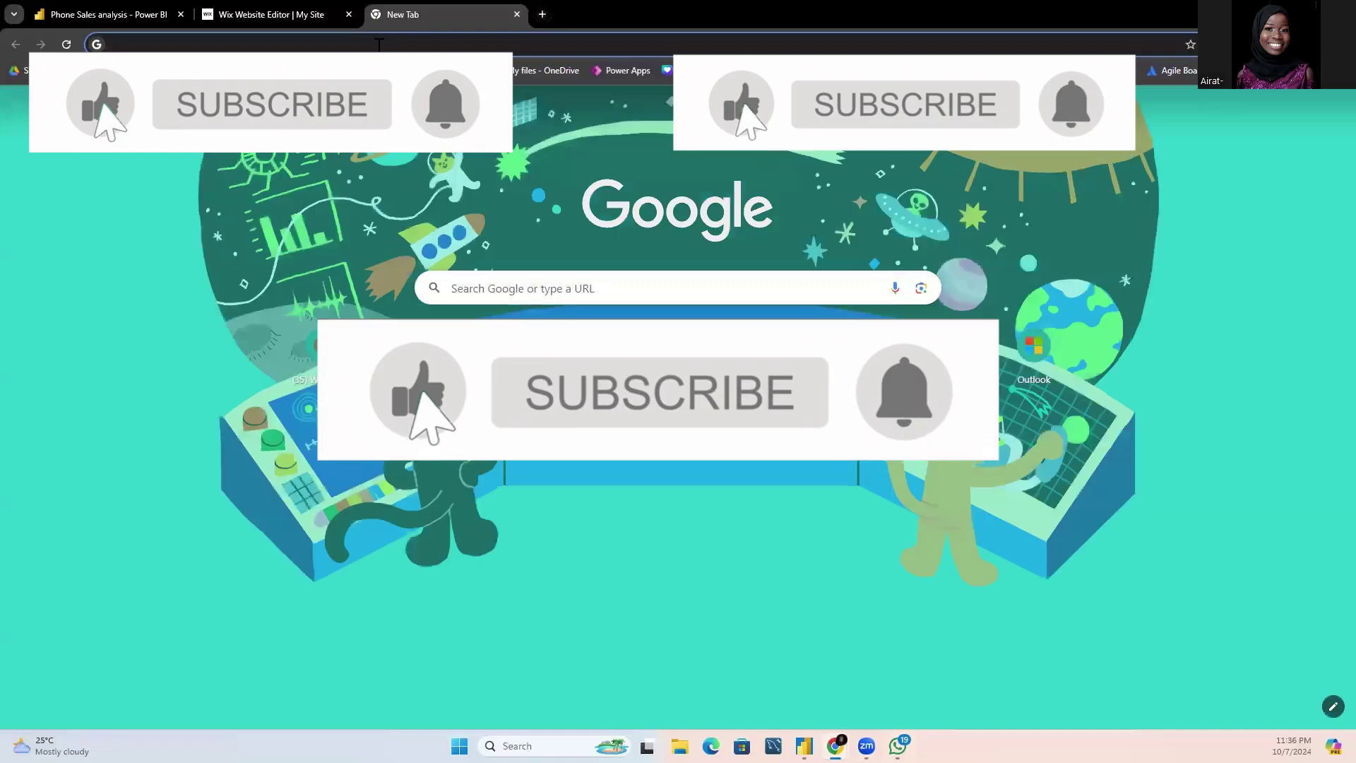
pyautogui.hotkey('ctrl', 'v')
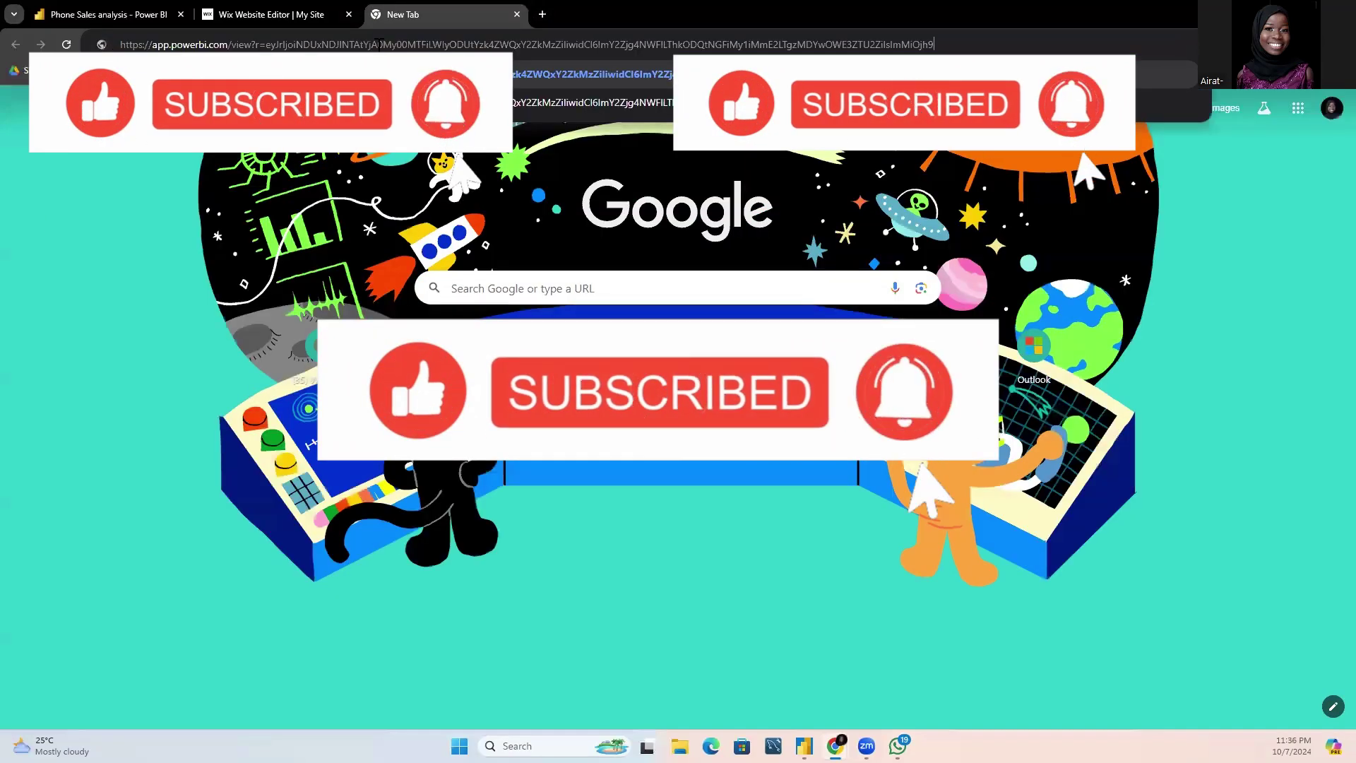
pyautogui.press('Return')
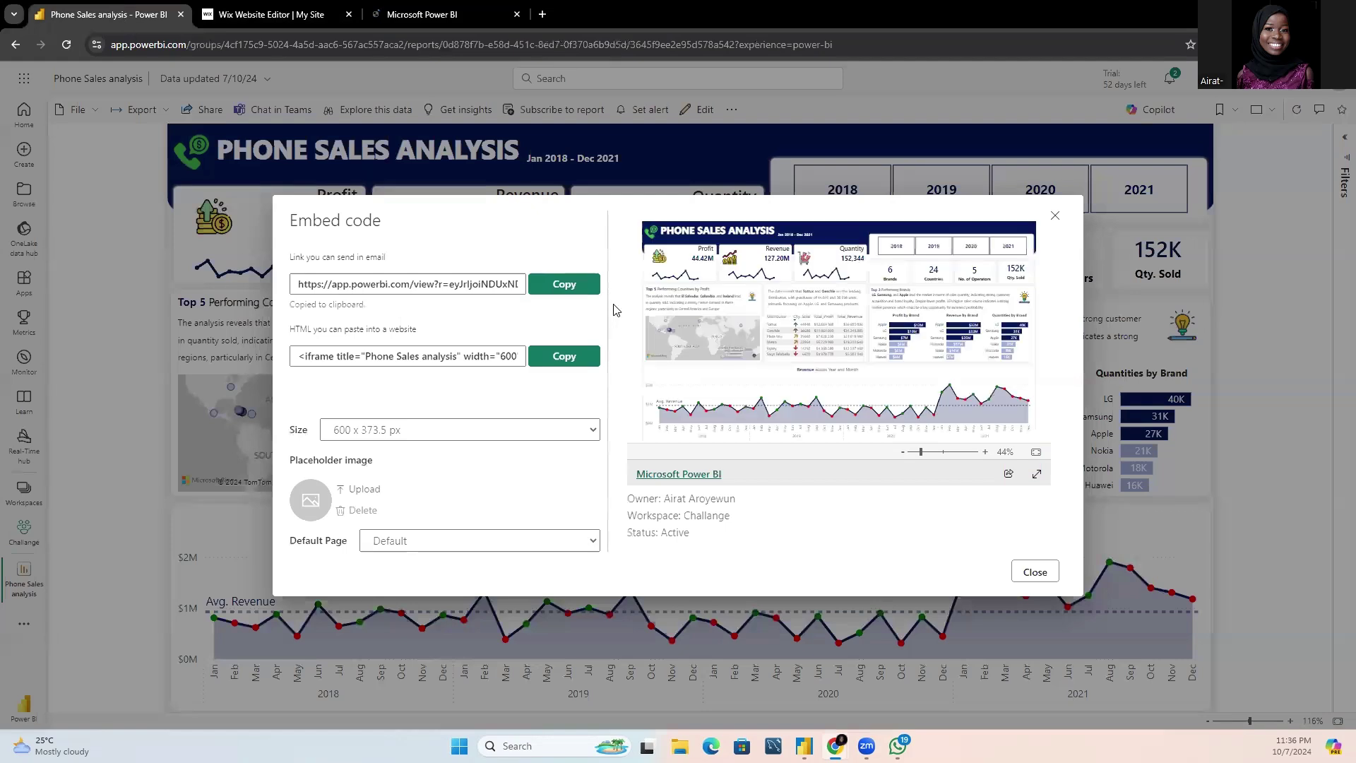
# Step: Copy the 'HTML you can paste into a website' iframe code and go to the Wix editor tab
pyautogui.click(561, 355)
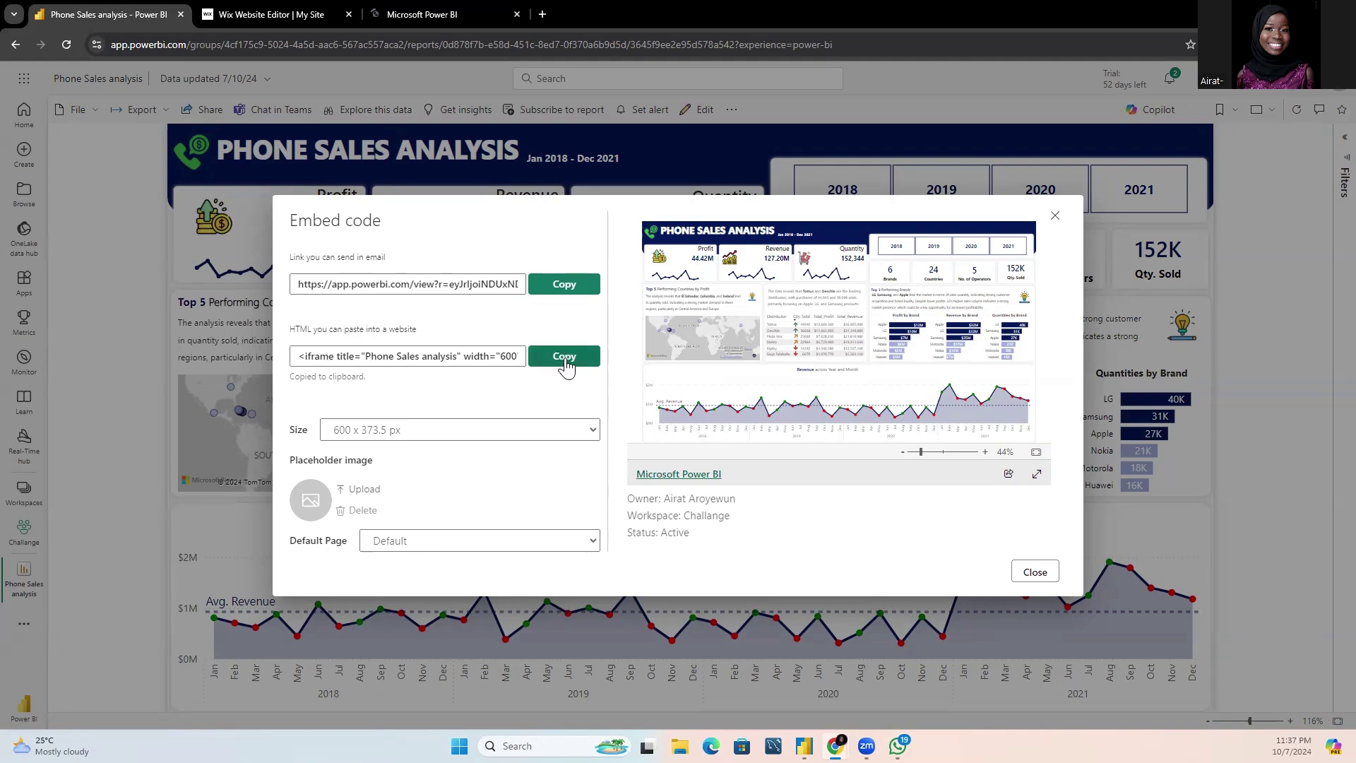
pyautogui.click(282, 14)
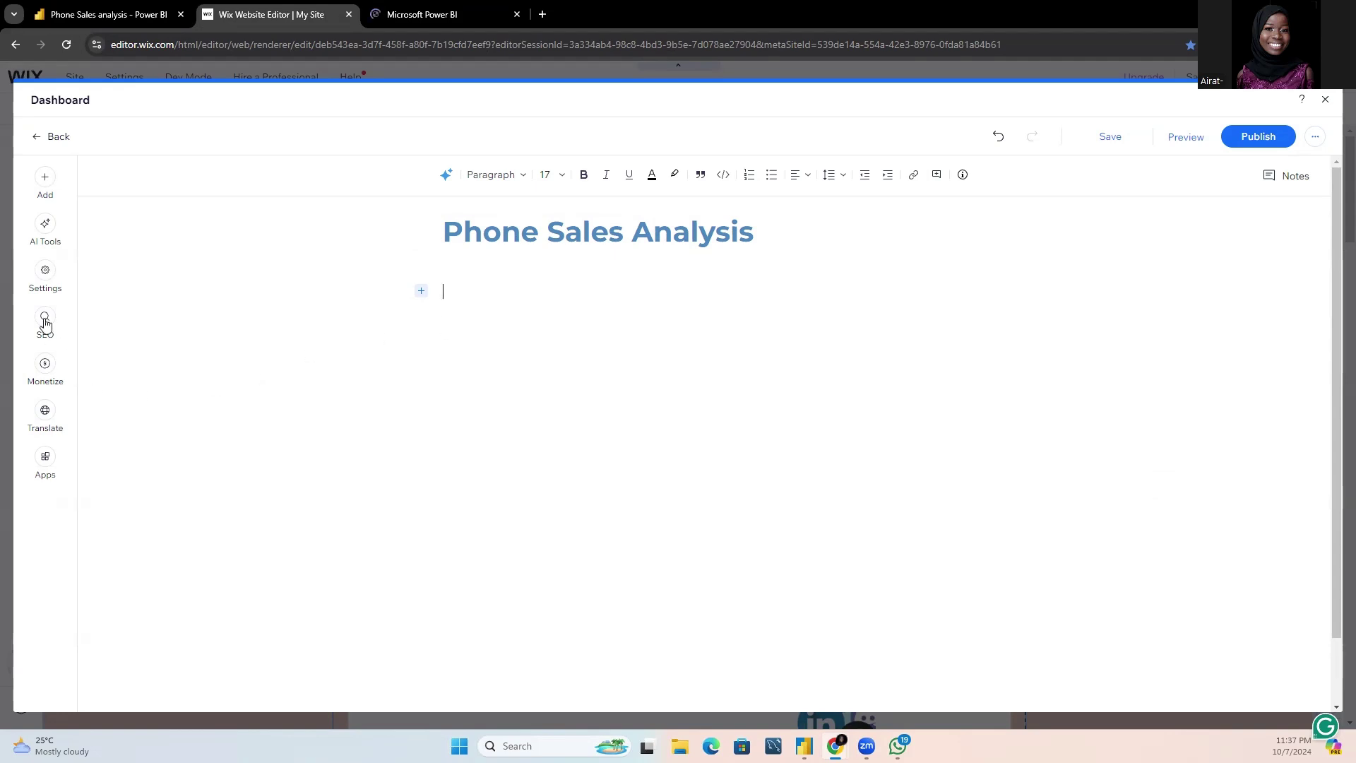
# Step: Insert an HTML code block under the 'Phone Sales Analysis' heading and widen it to the maximum 868
pyautogui.click(422, 291)
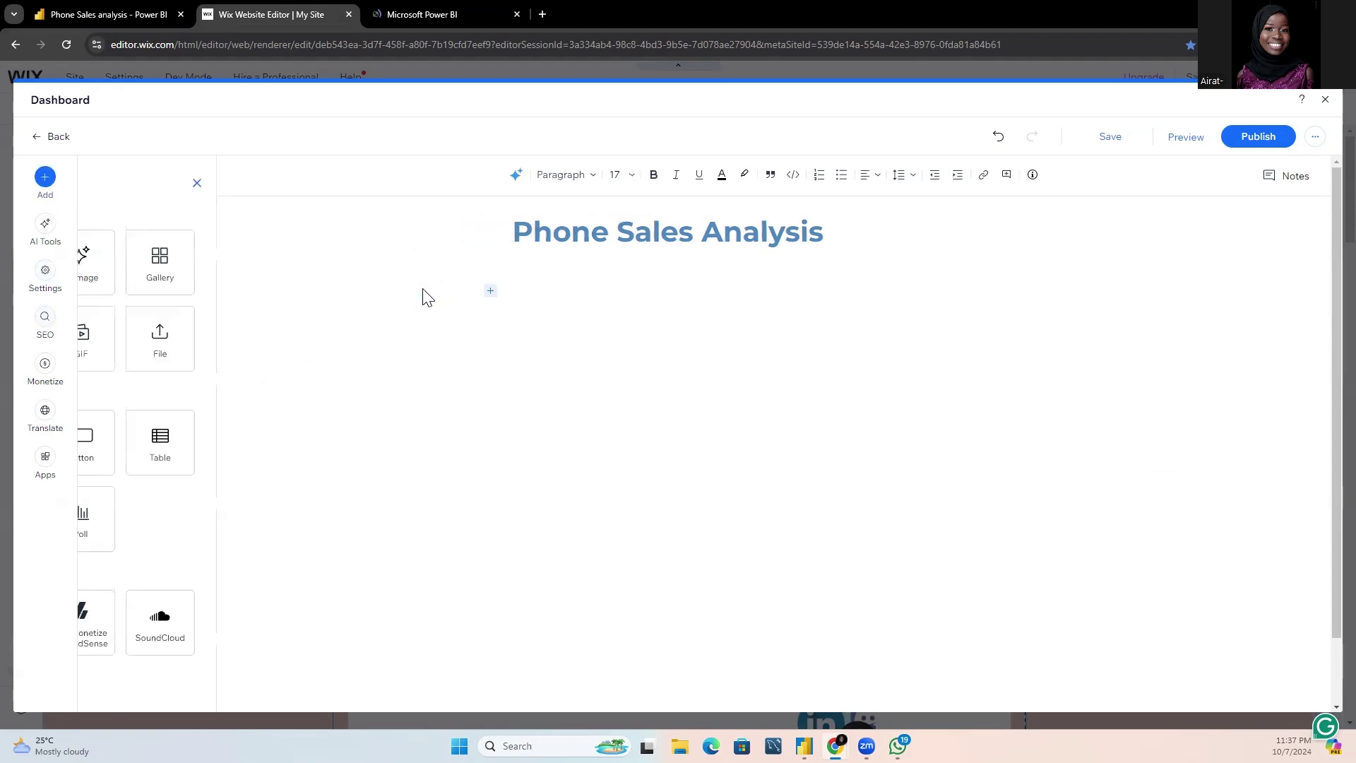
pyautogui.click(151, 624)
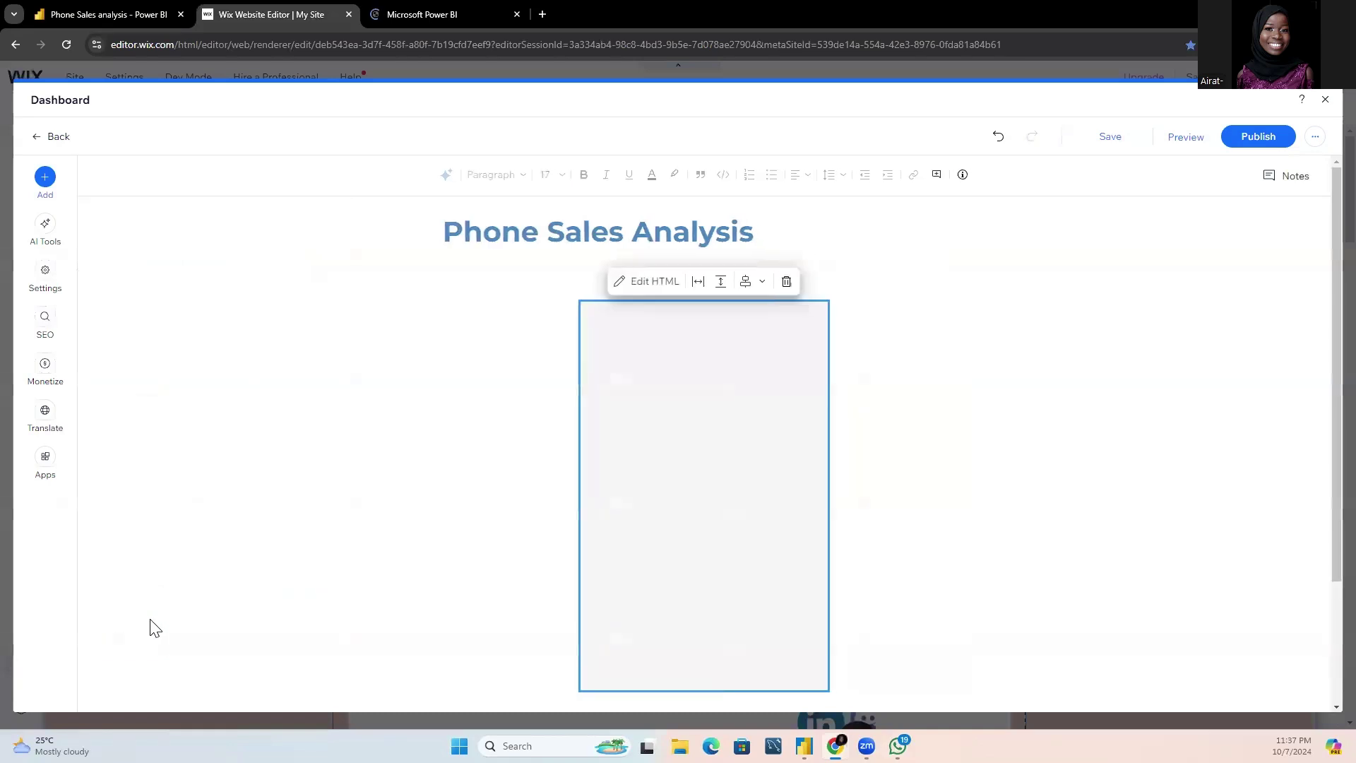
pyautogui.click(698, 283)
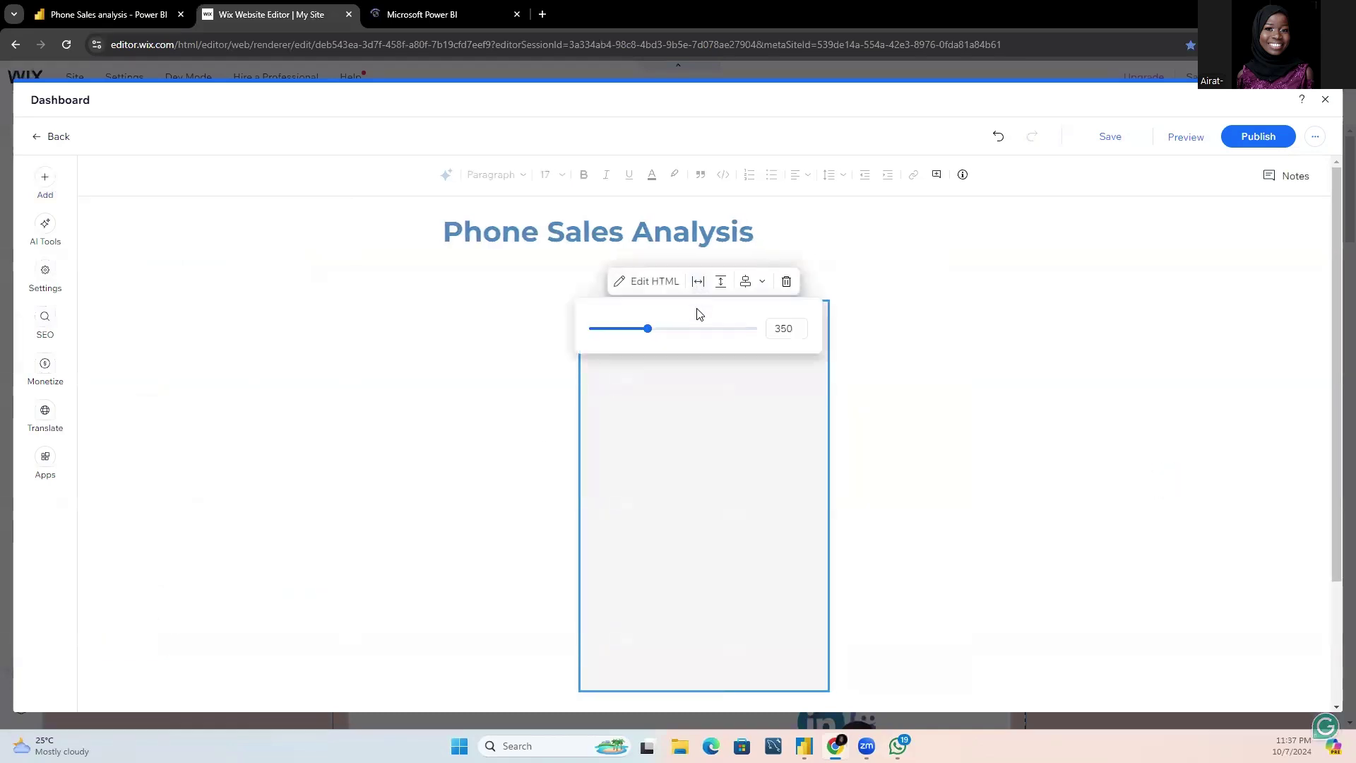
pyautogui.moveTo(697, 329); pyautogui.dragTo(751, 329)
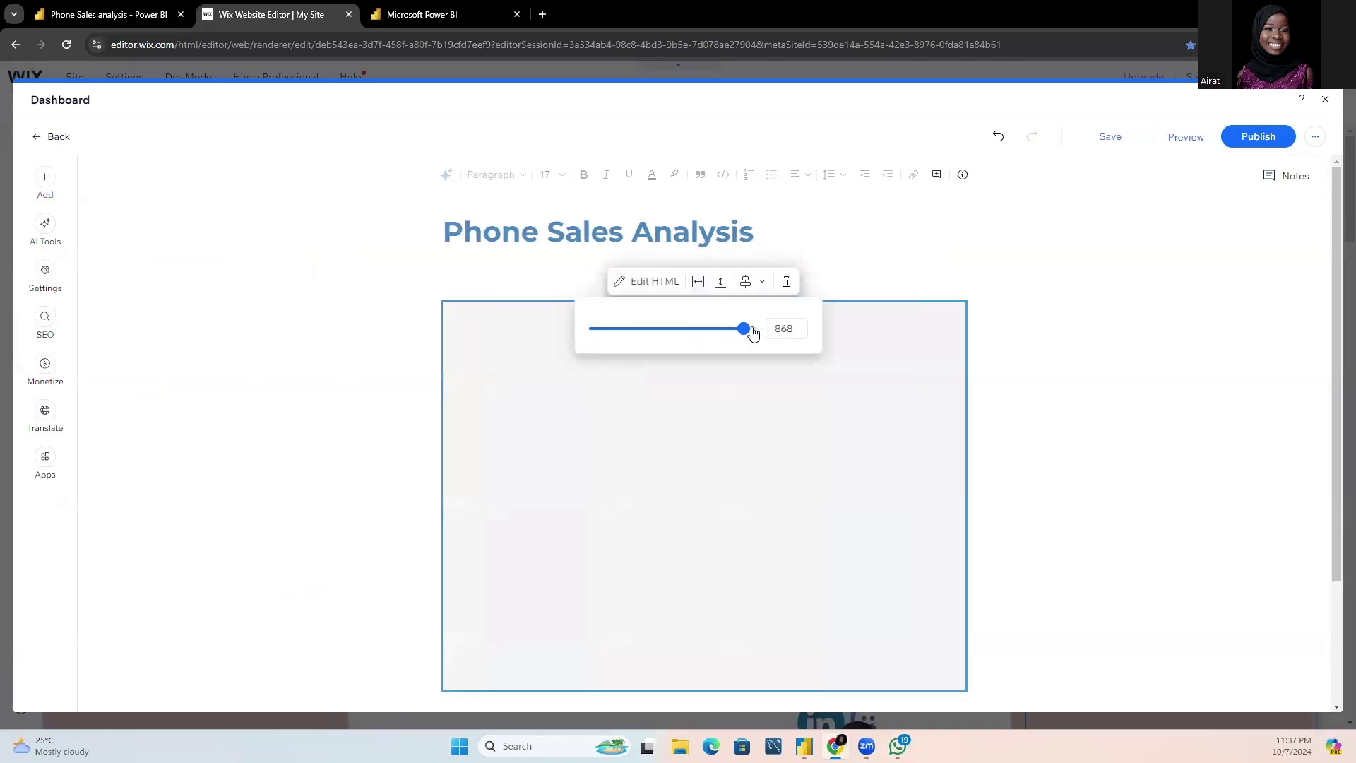
pyautogui.click(820, 272)
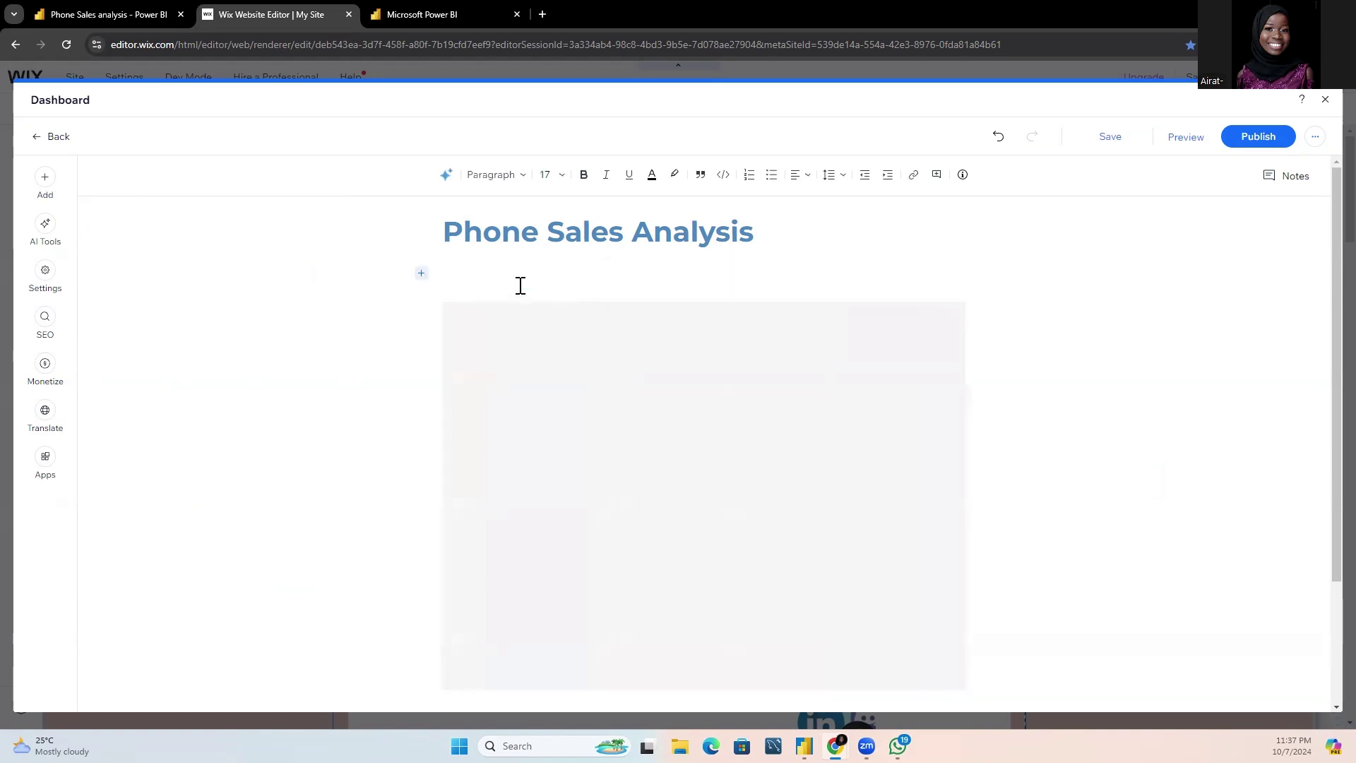
pyautogui.click(492, 343)
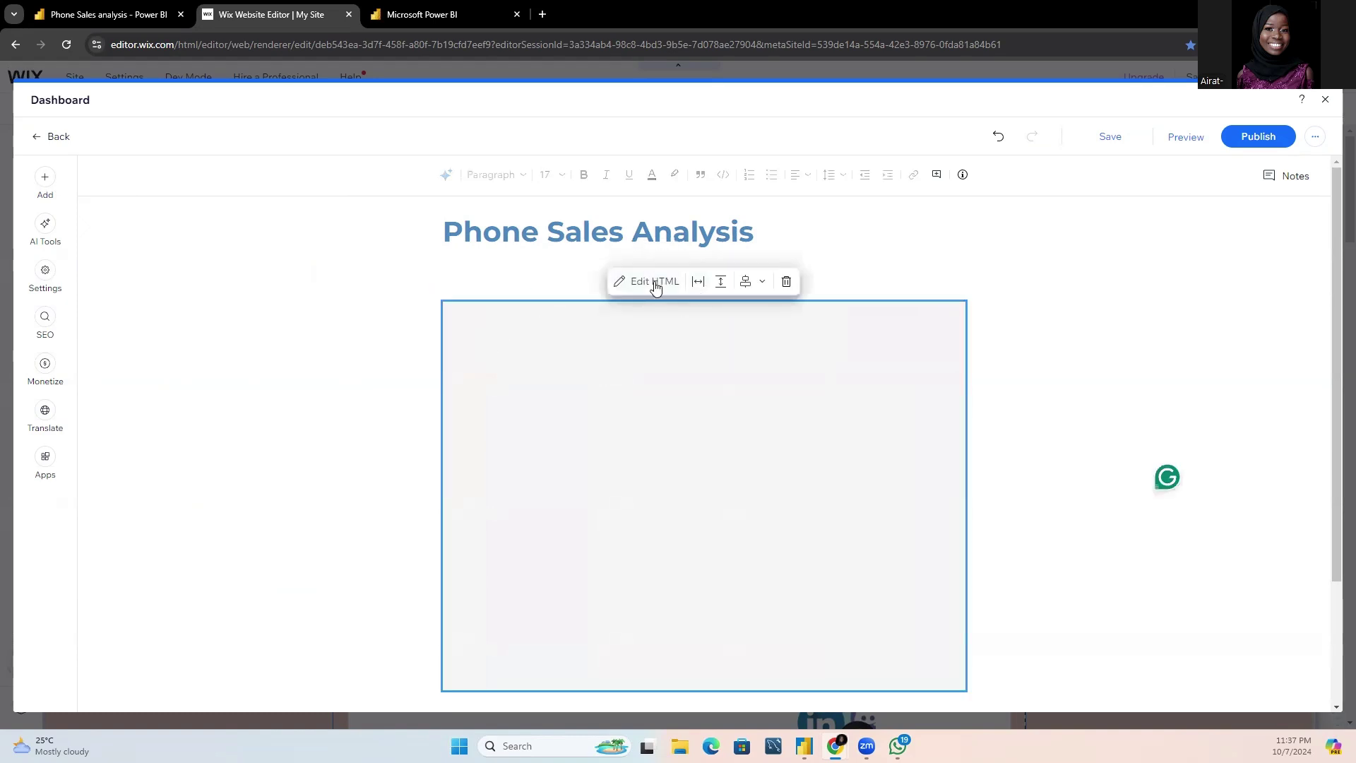
# Step: Paste the copied Power BI iframe code into the HTML block and save it
pyautogui.click(654, 281)
pyautogui.click(633, 379)
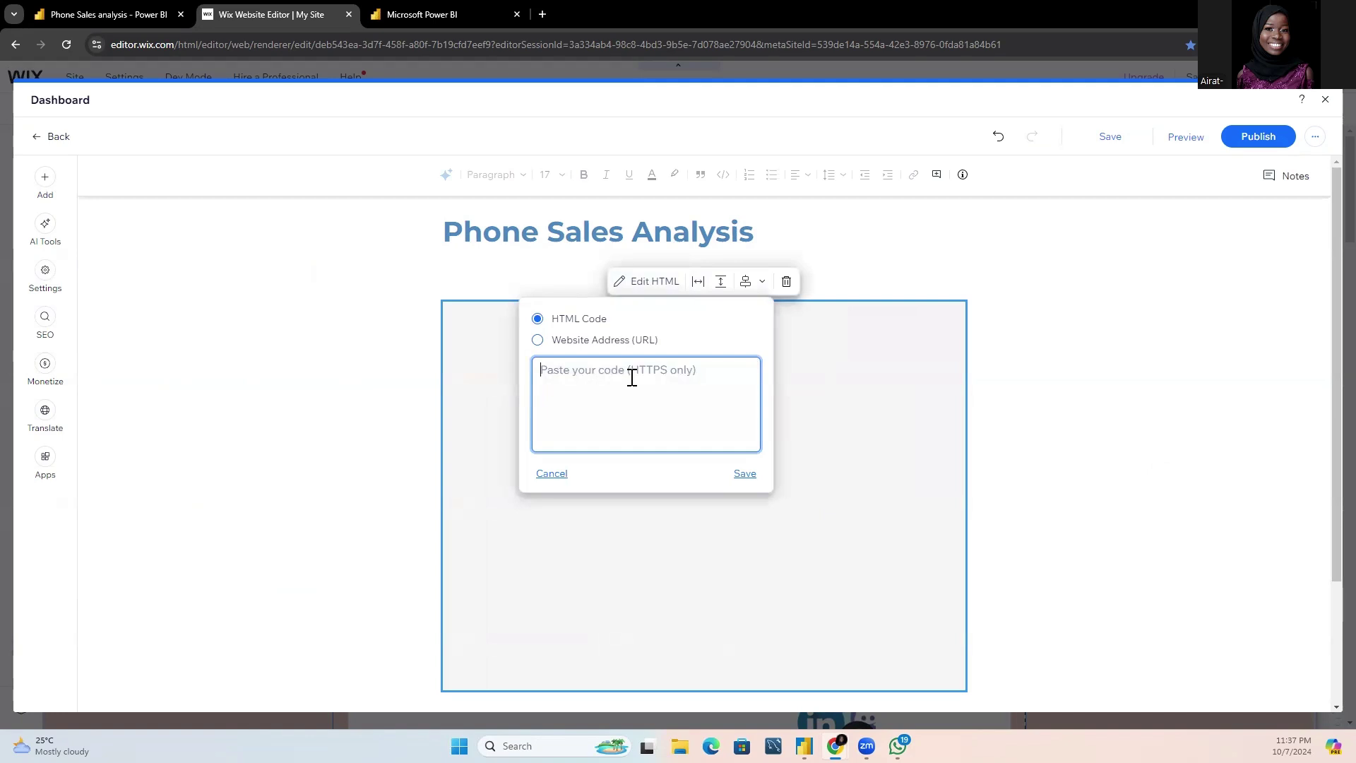
pyautogui.hotkey('ctrl', 'v')
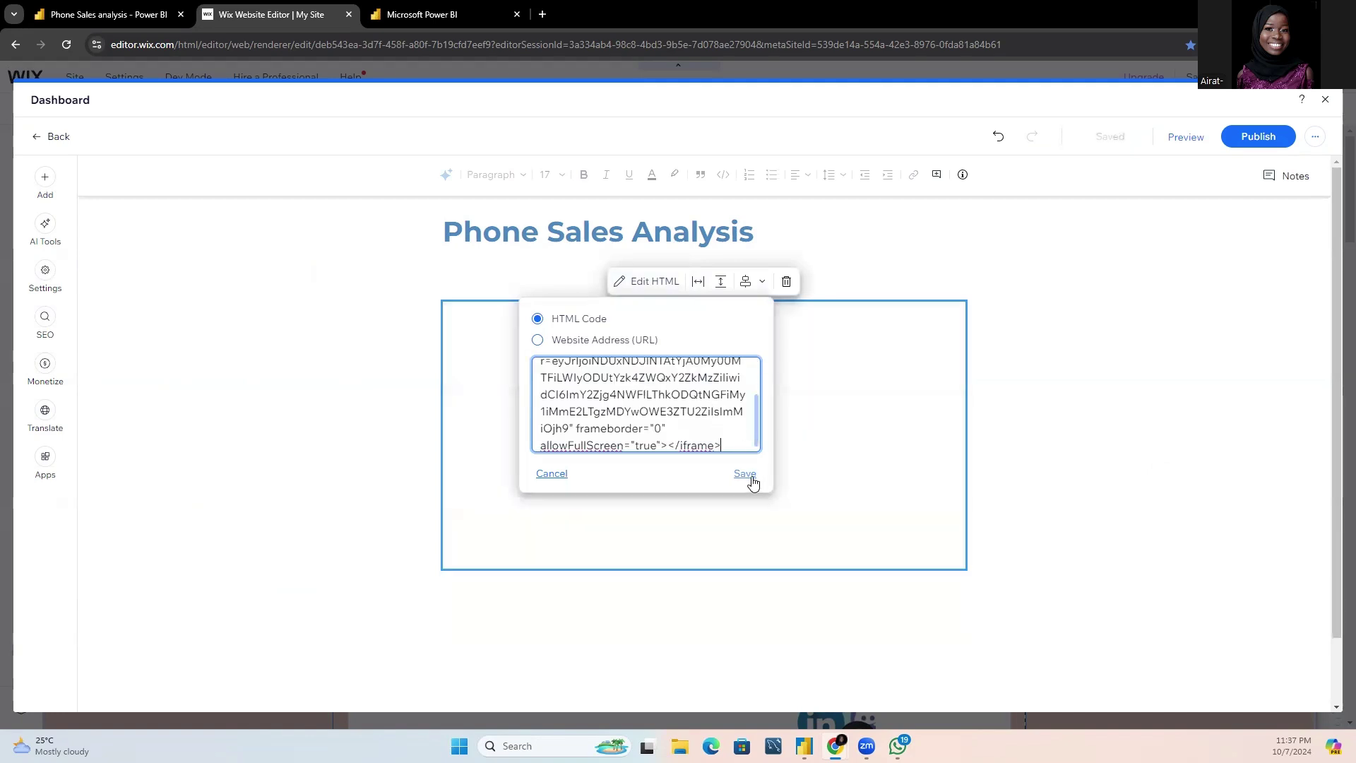
pyautogui.click(745, 473)
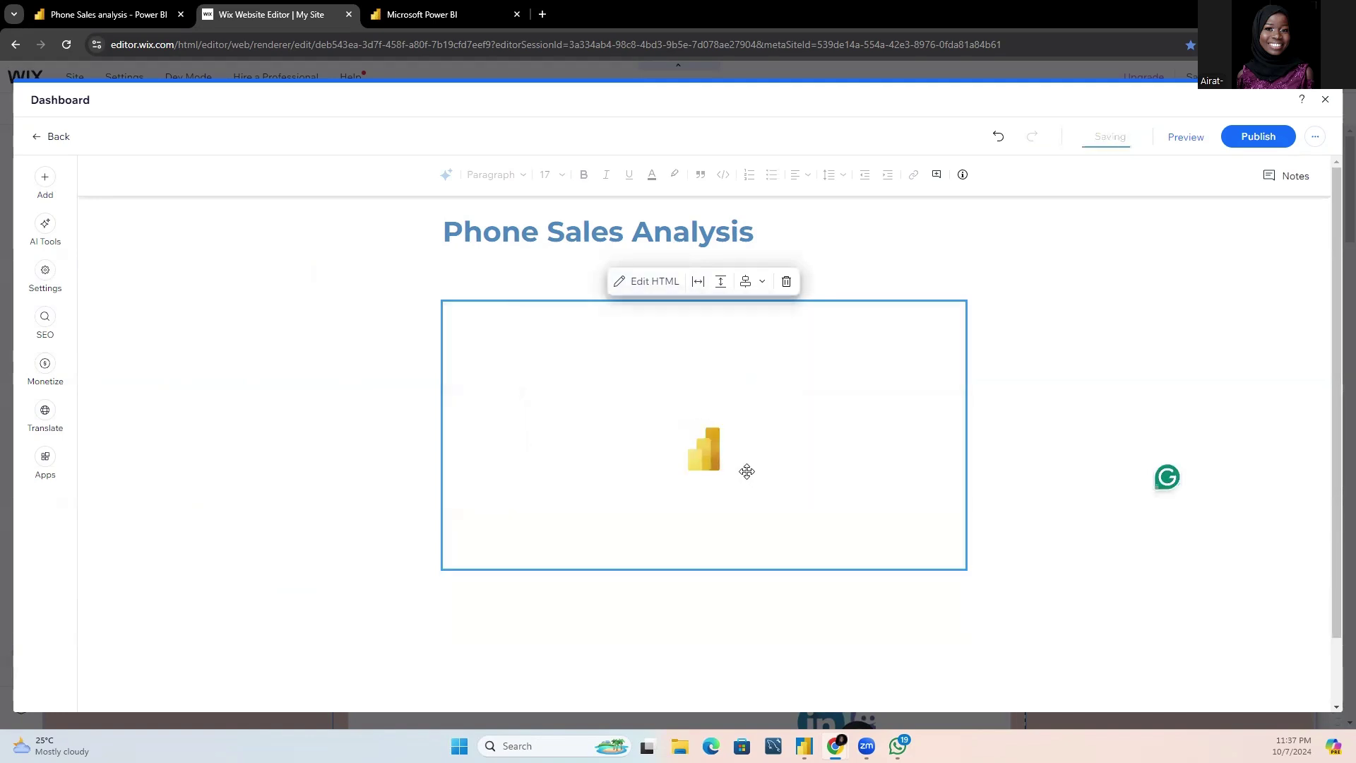
# Step: Adjust the embed block's height and save the blog post
pyautogui.click(721, 282)
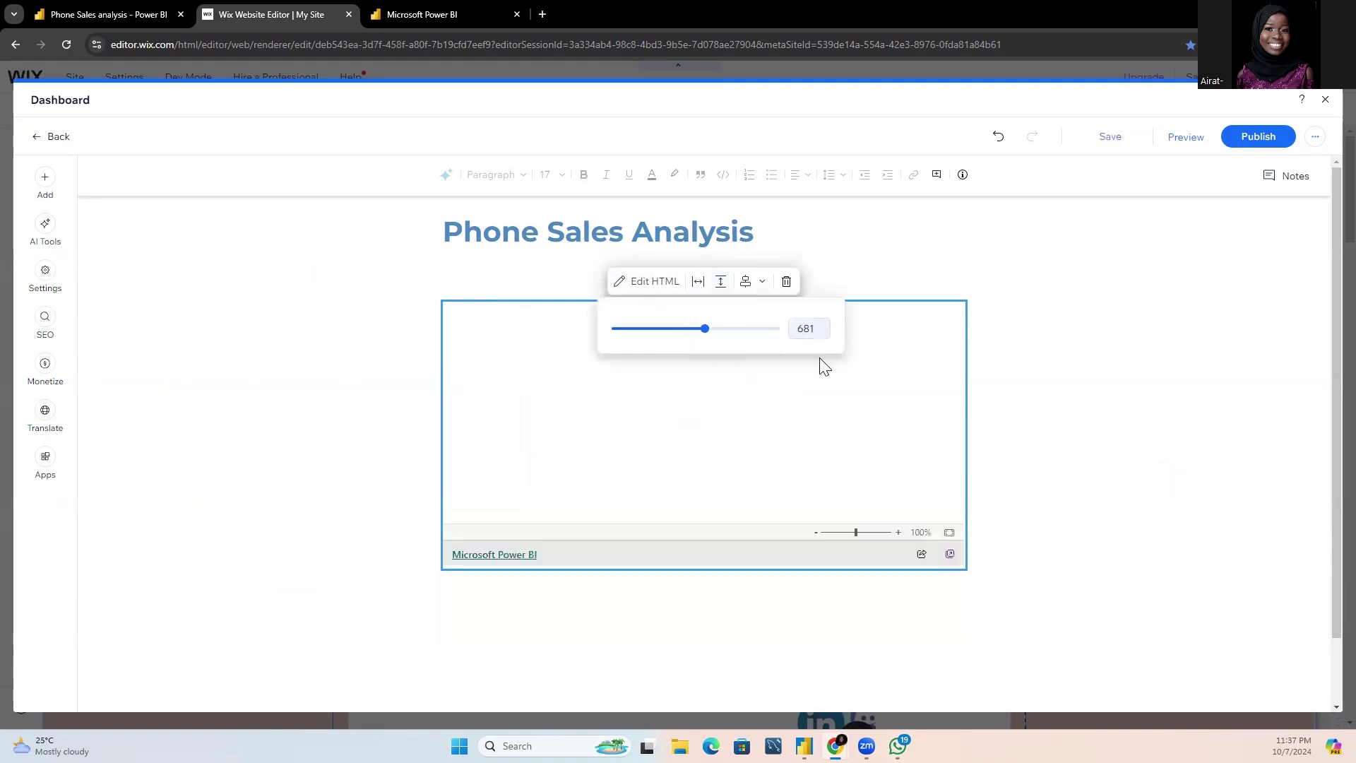
pyautogui.click(848, 291)
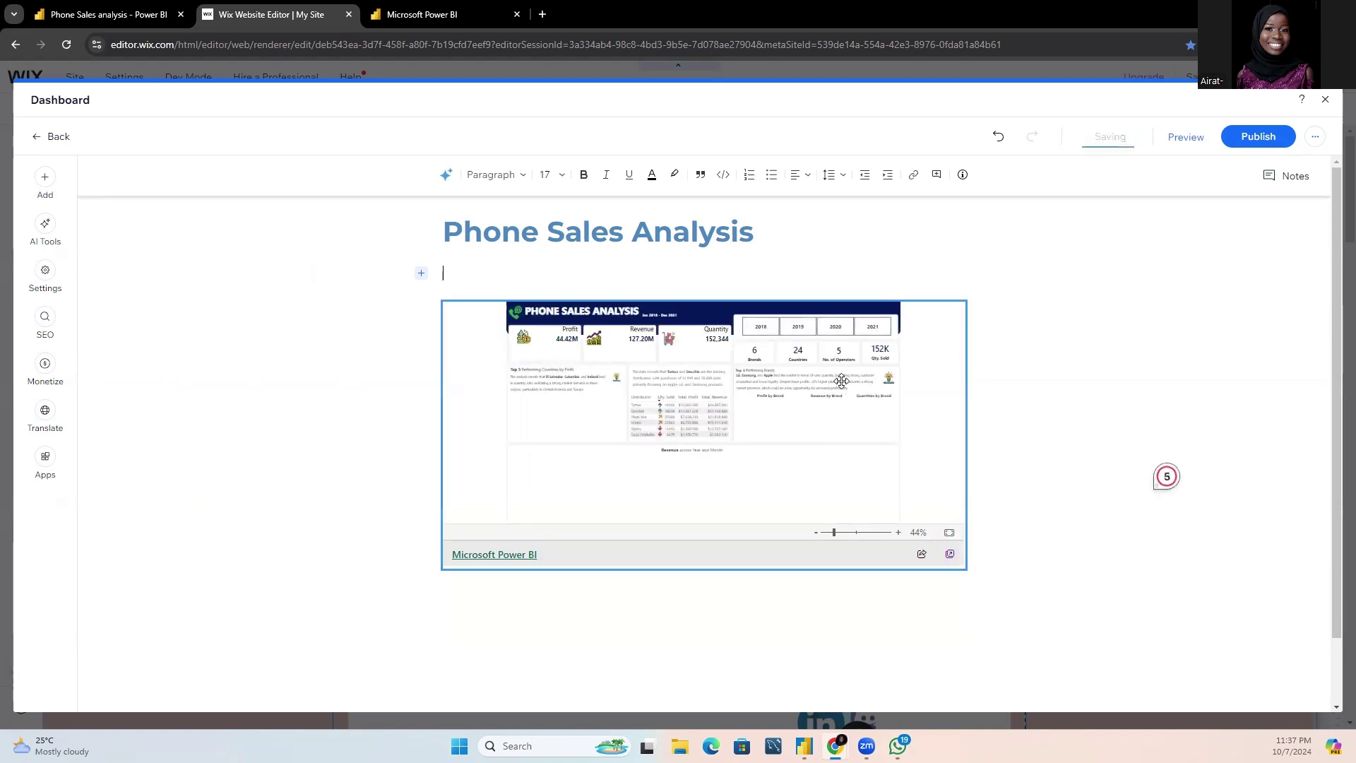
pyautogui.click(905, 349)
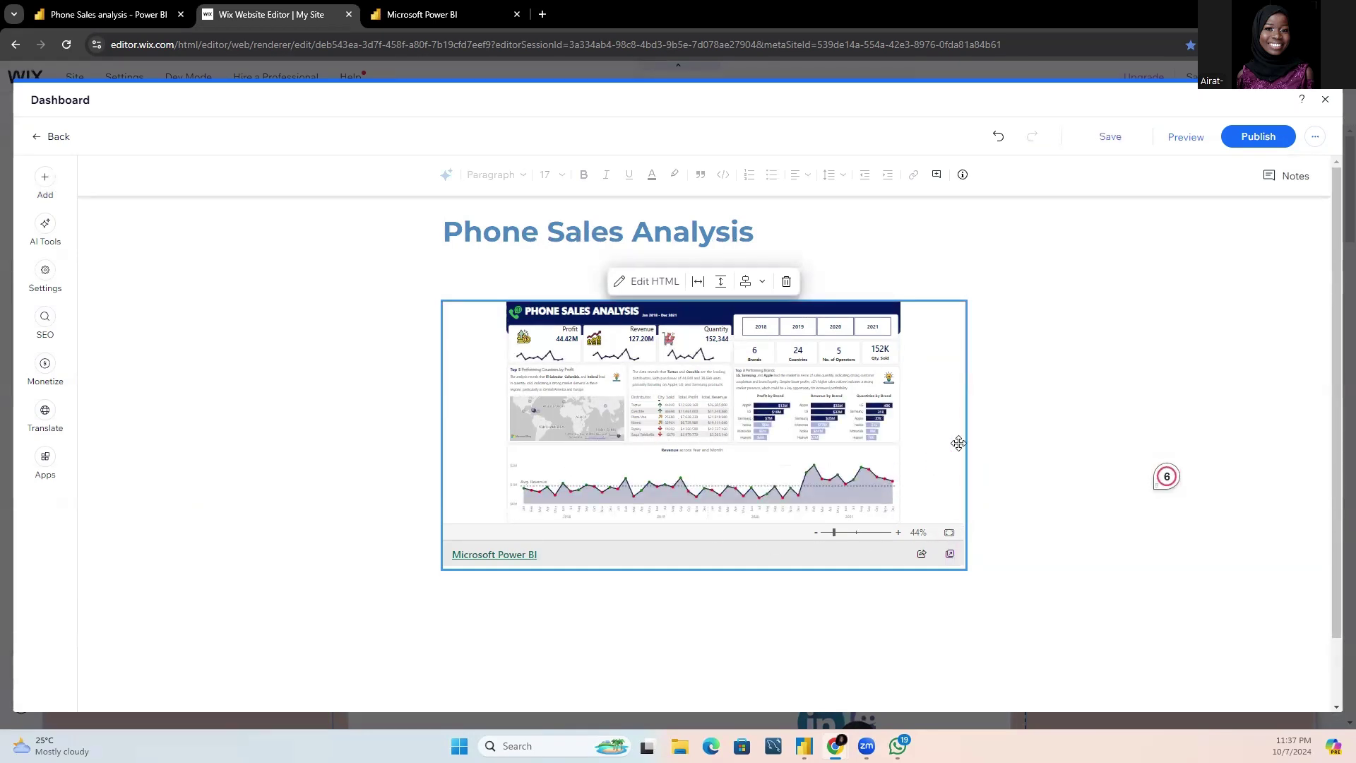
pyautogui.click(1107, 142)
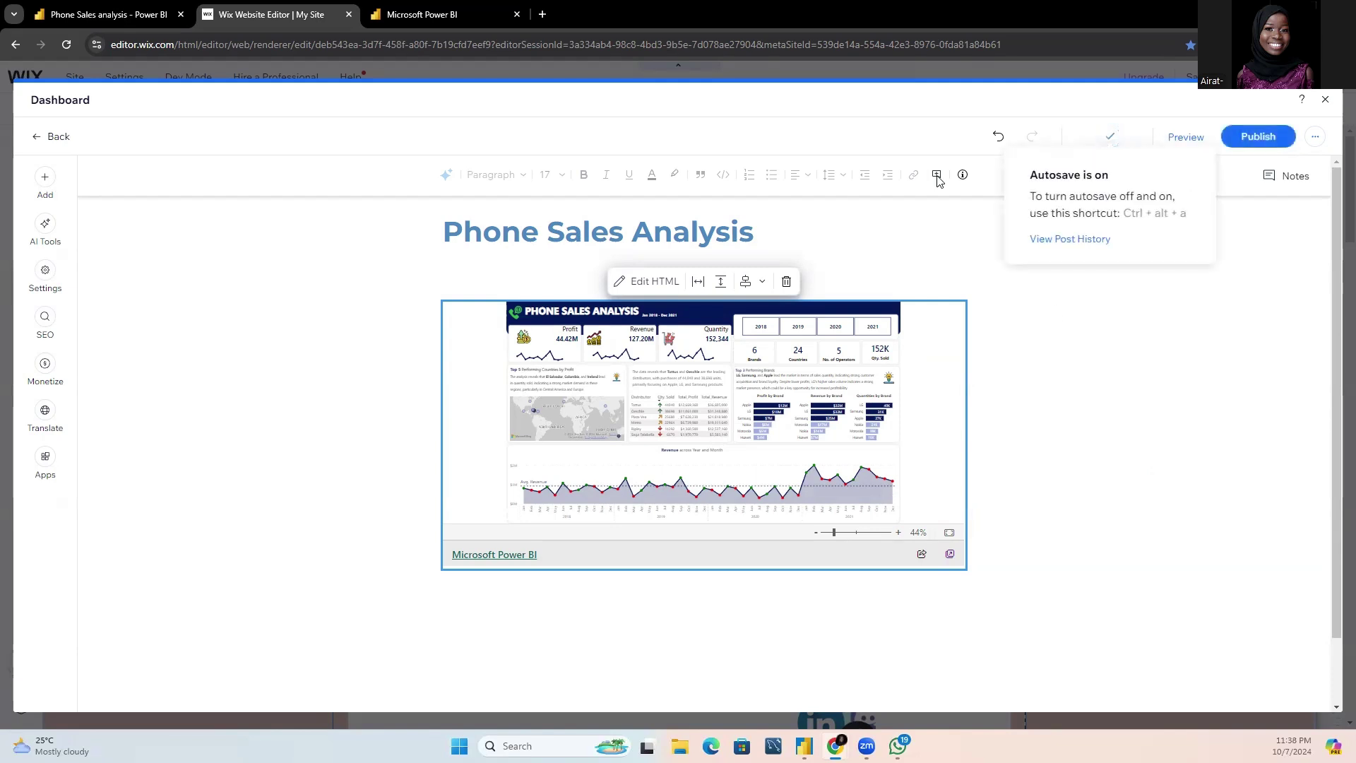
# Step: Switch to the shared public report tab and check its web address
pyautogui.click(417, 10)
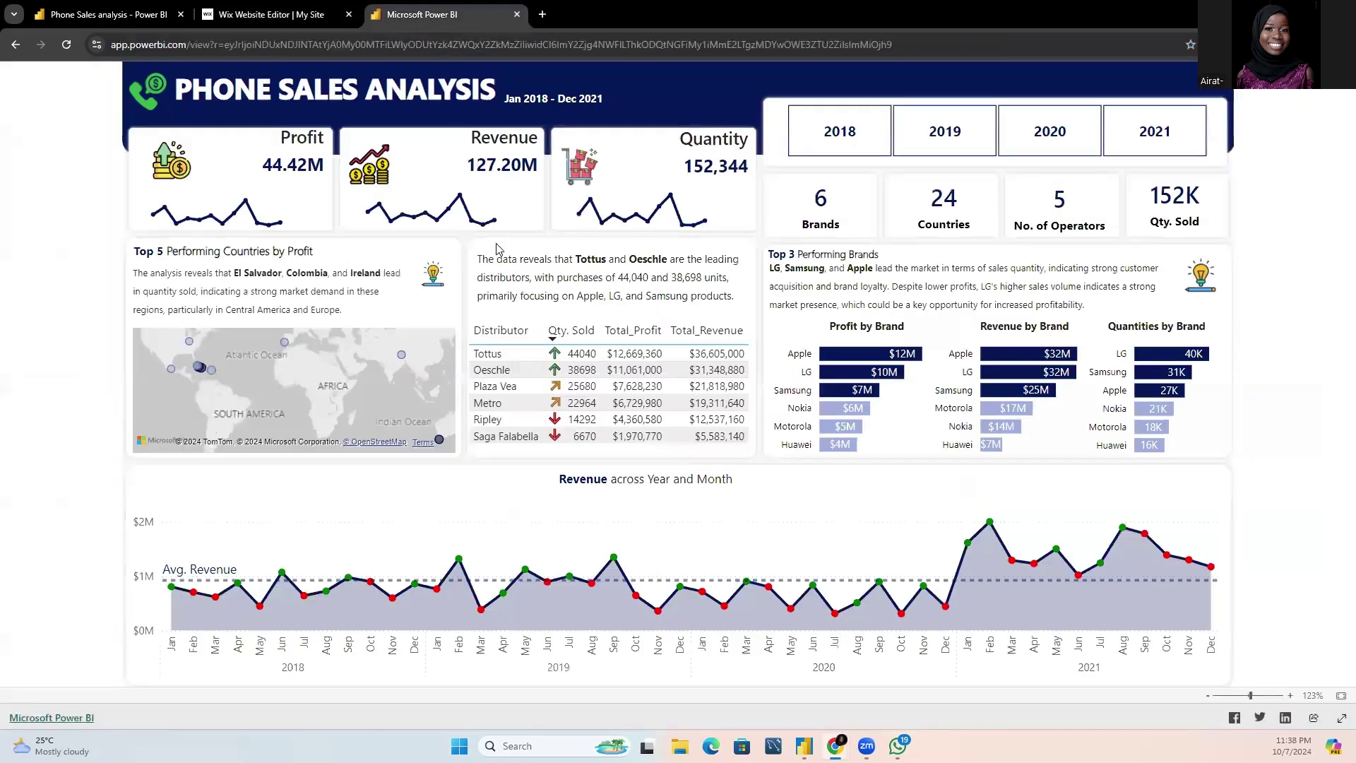
pyautogui.moveTo(444, 247)
pyautogui.click(445, 45)
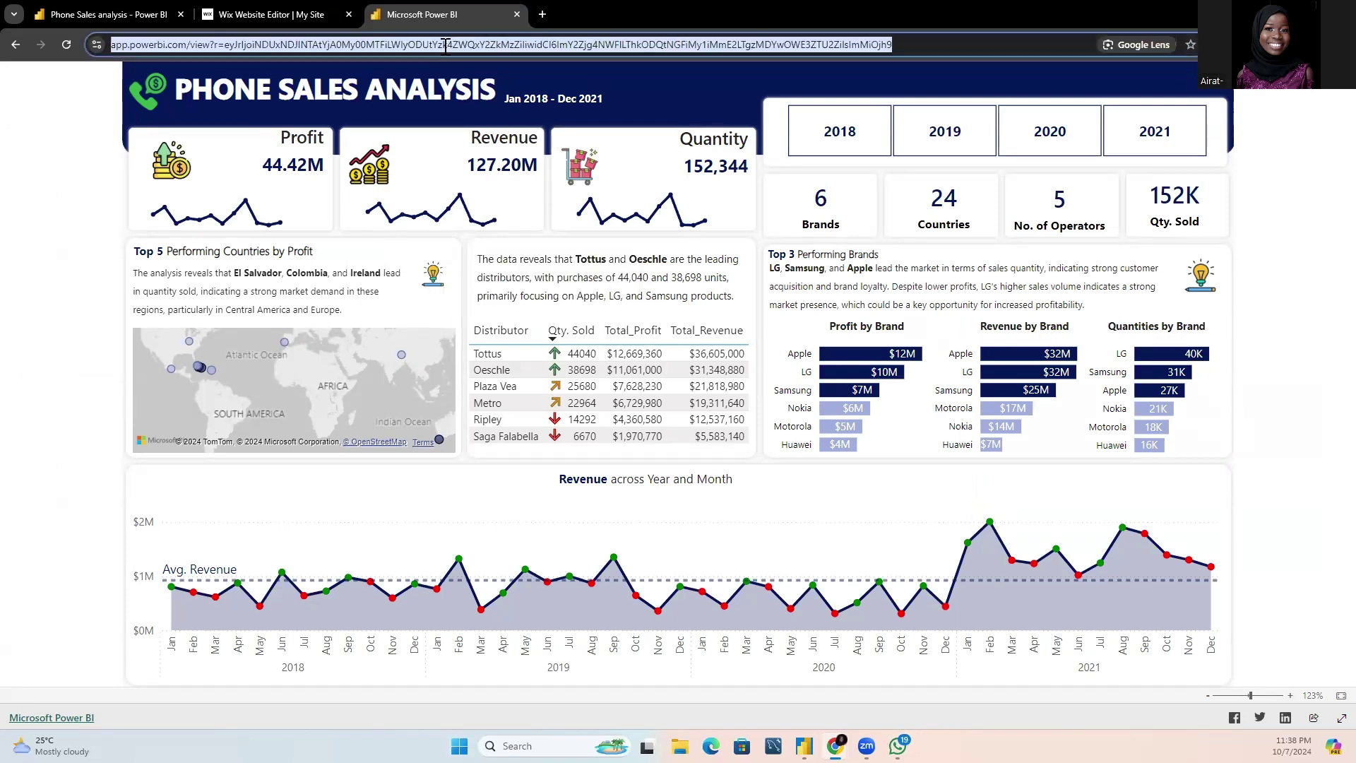
pyautogui.click(1327, 203)
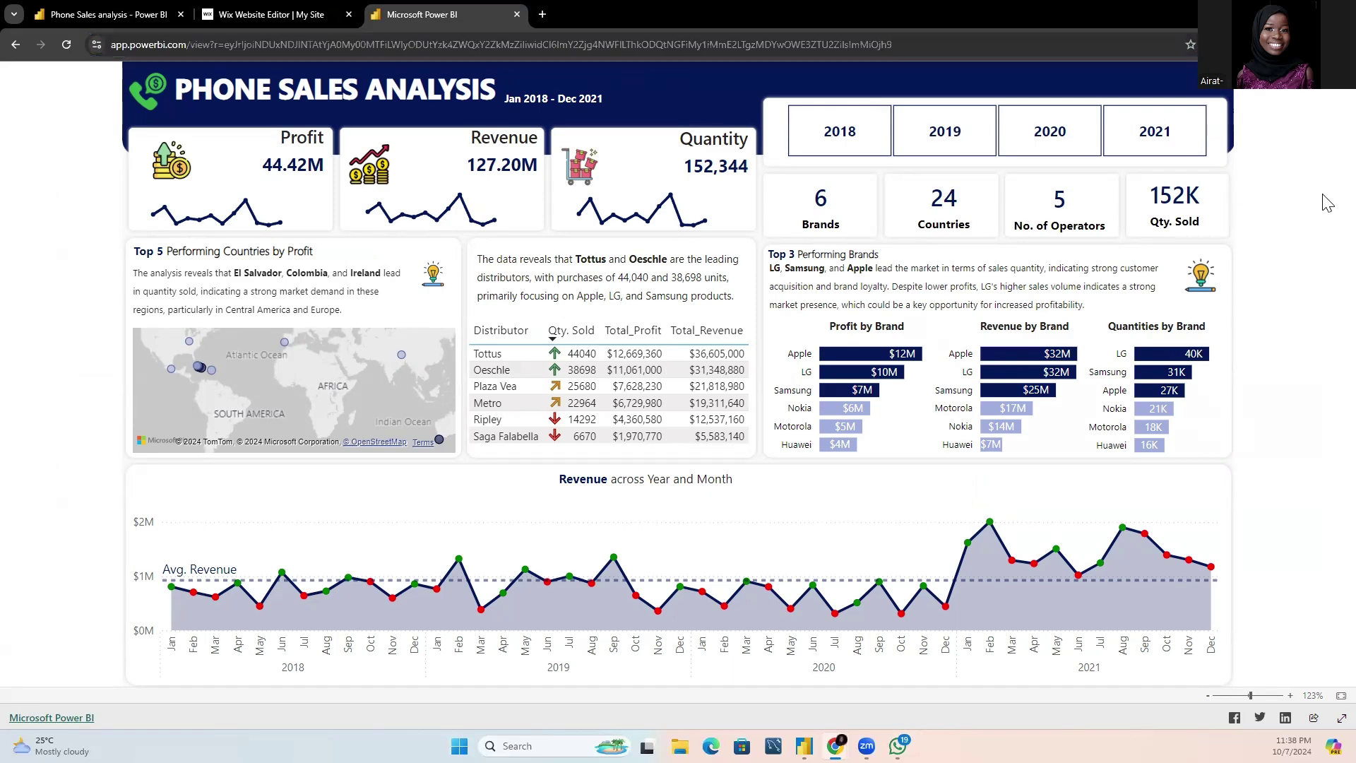
# Step: Filter the report to 2019 and 2020, then clear 2020 to show all years
pyautogui.click(947, 139)
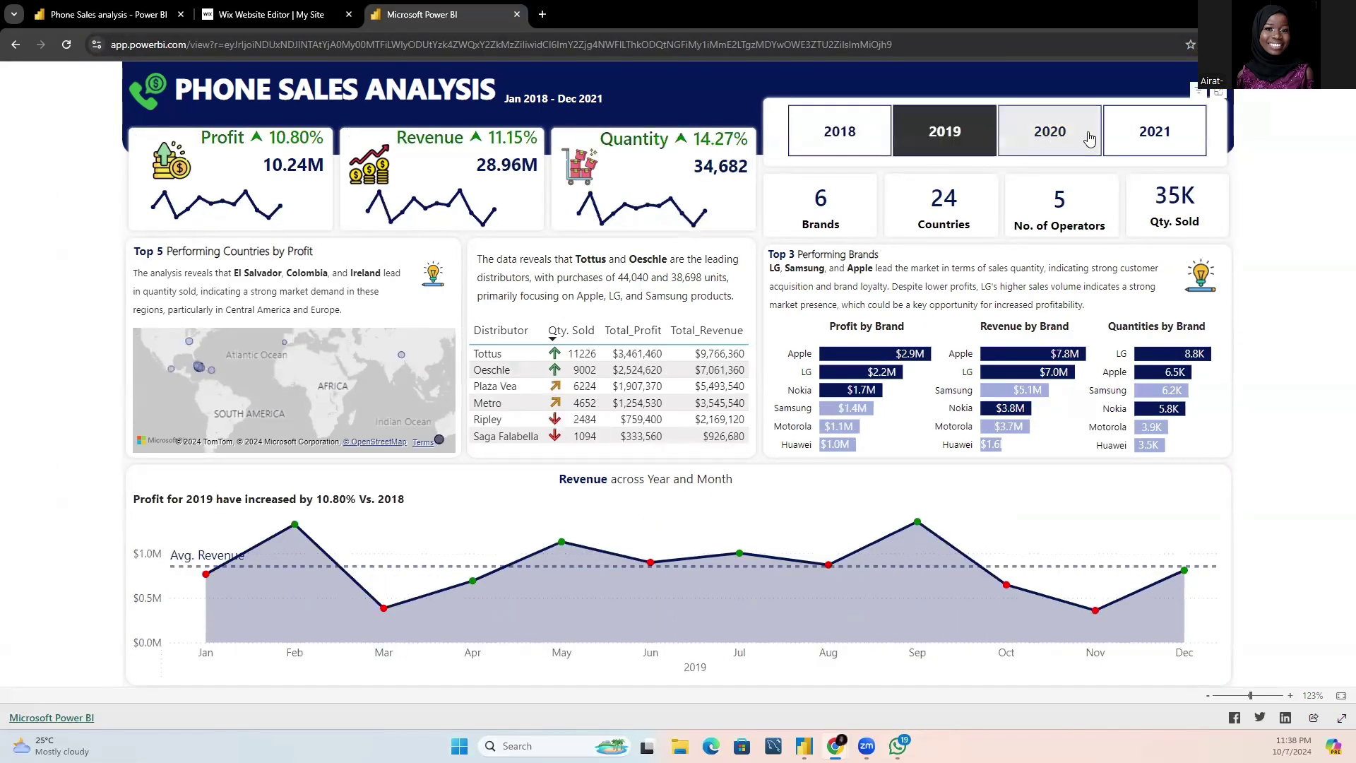
pyautogui.click(1090, 139)
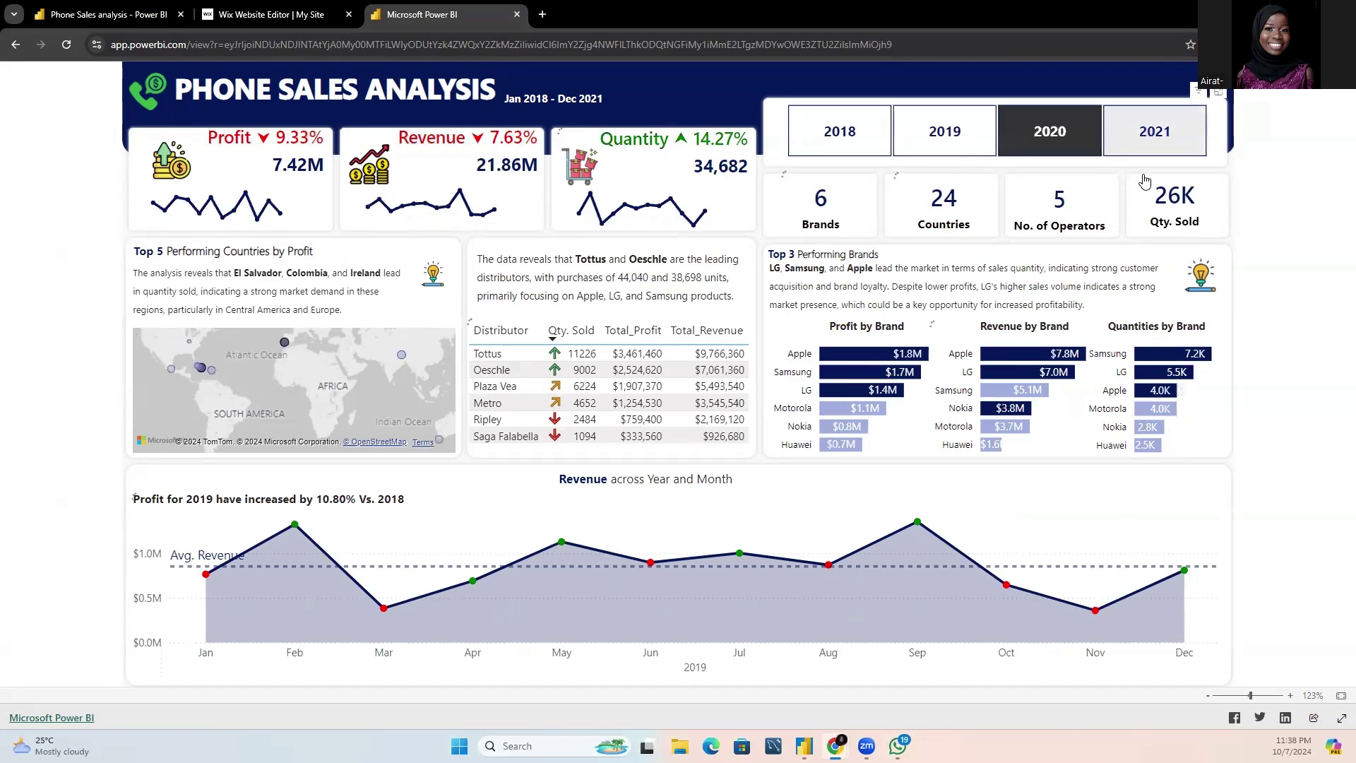
pyautogui.click(1059, 147)
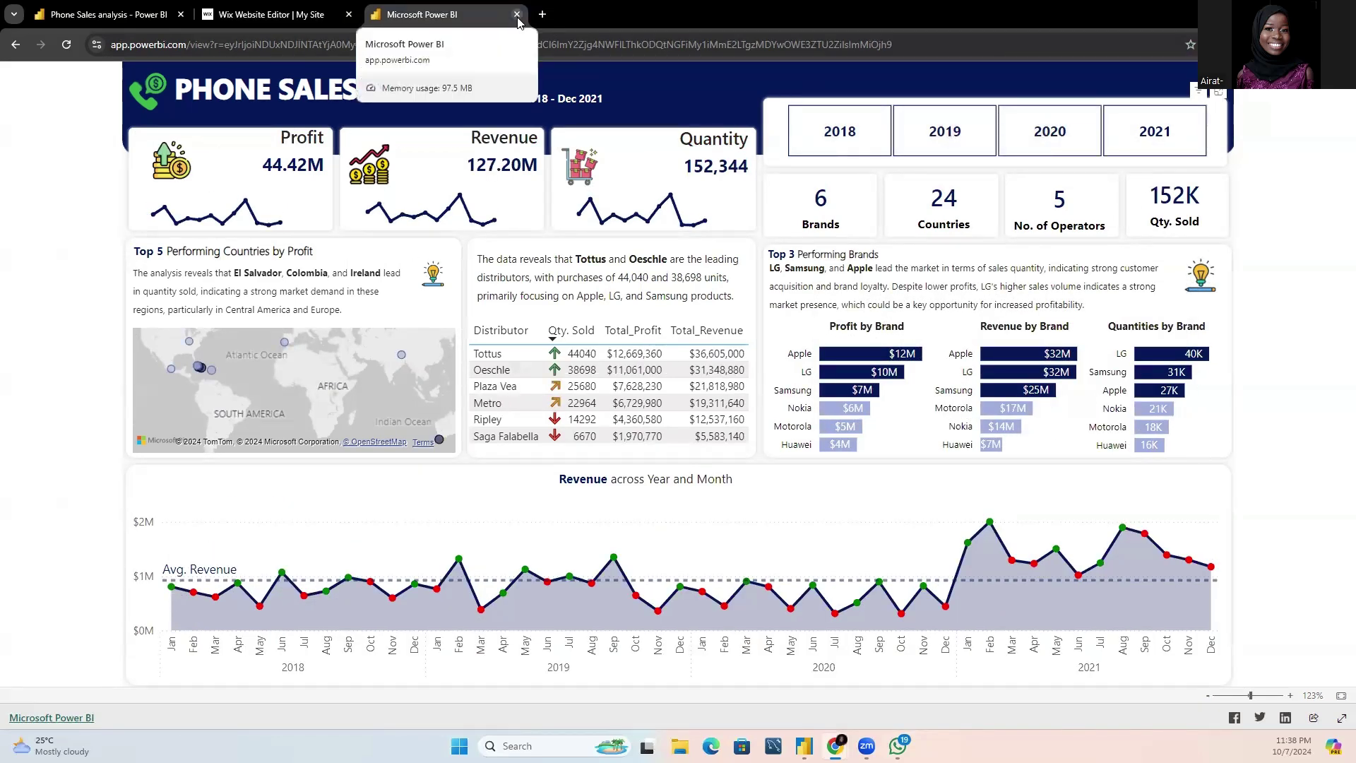